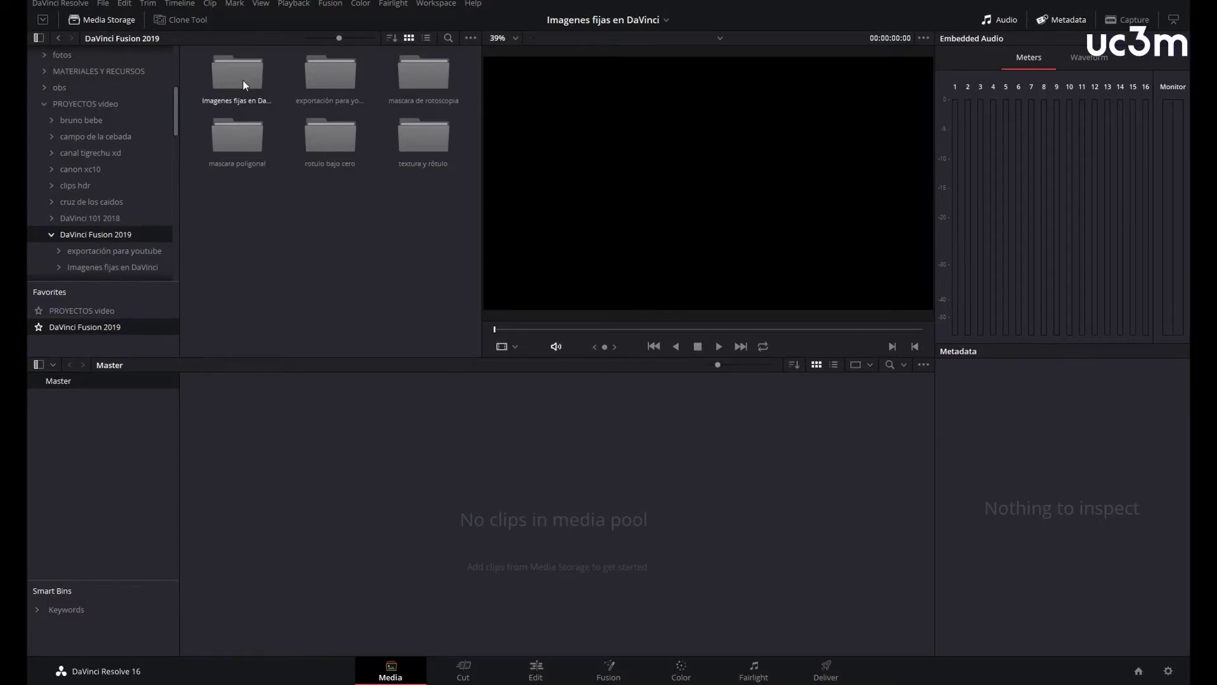
Browse into Imagenes fijas en DaVinci > bailarina and bring up the JPEG sequence's context menu.
{"action": "double_click", "coordinate": [242, 80]}
{"action": "double_click", "coordinate": [238, 78]}
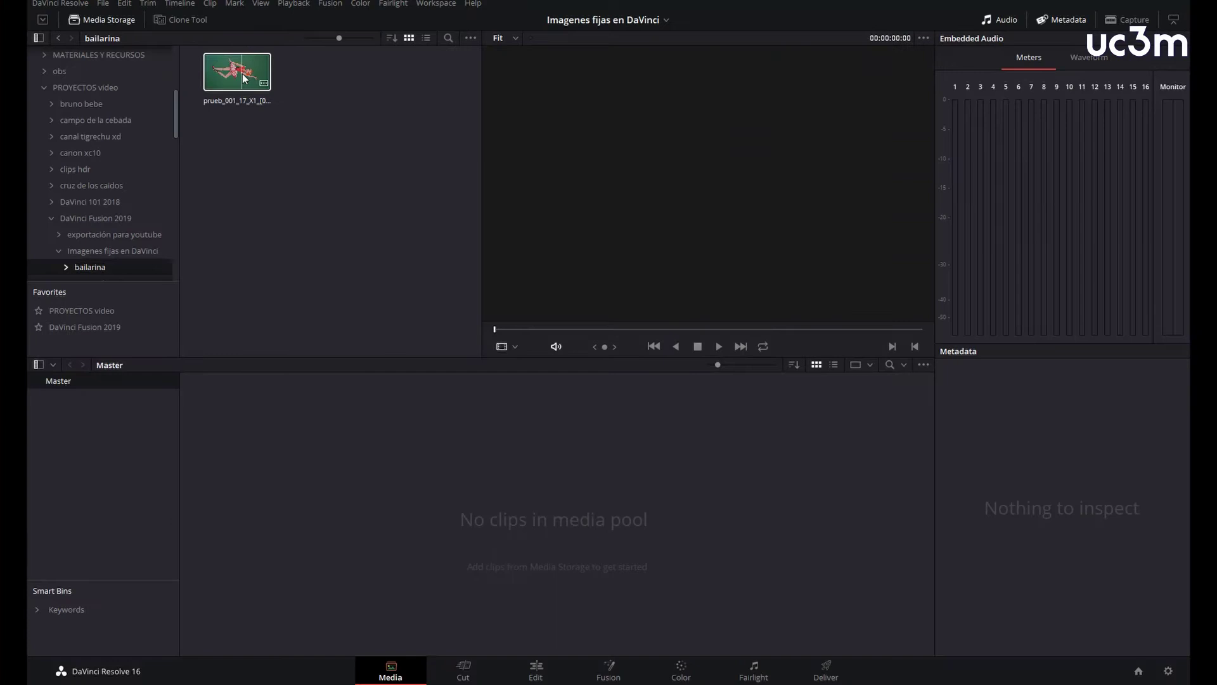
{"action": "right_click", "coordinate": [244, 78]}
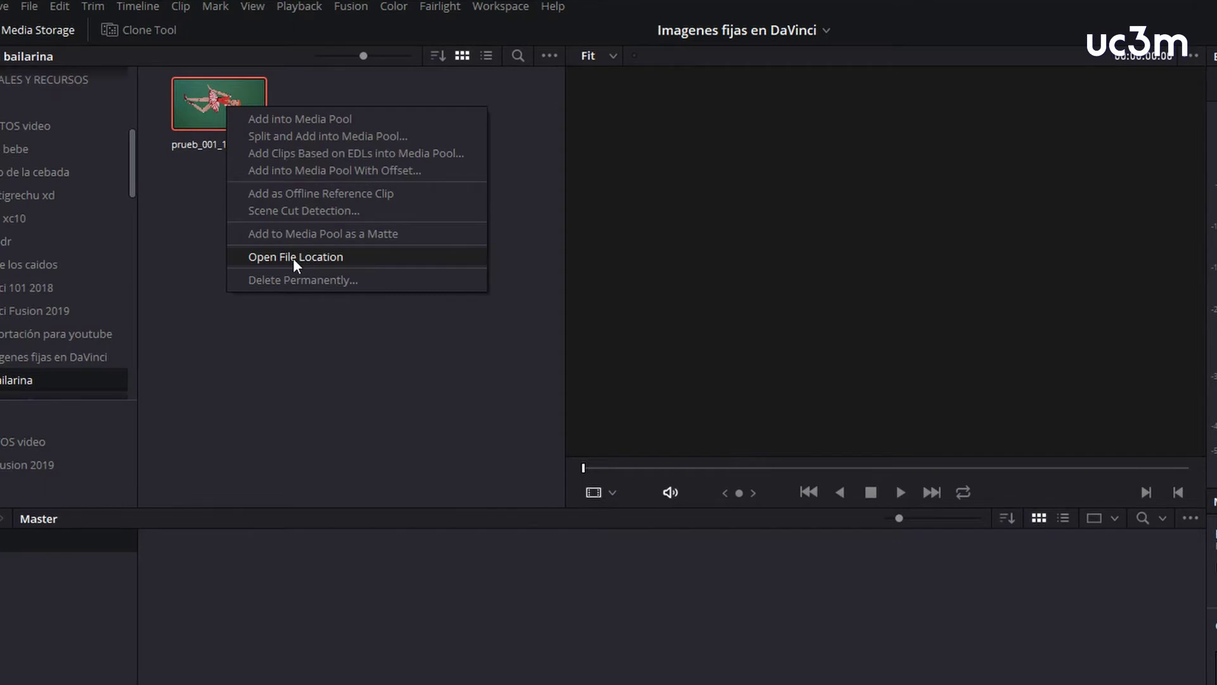
Show the sequence's file location in Explorer, enlarge it to review all 50 JPEGs, then close it.
{"action": "left_click", "coordinate": [293, 258]}
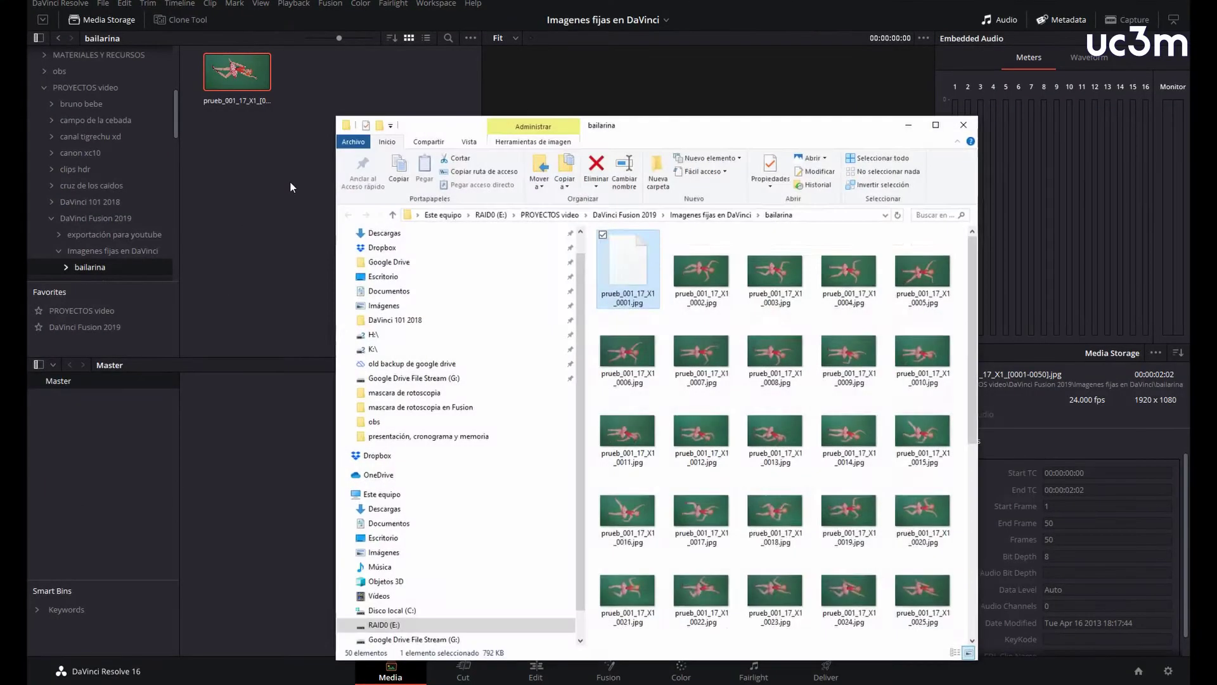
{"action": "left_click_drag", "start_coordinate": [815, 127], "coordinate": [706, 65]}
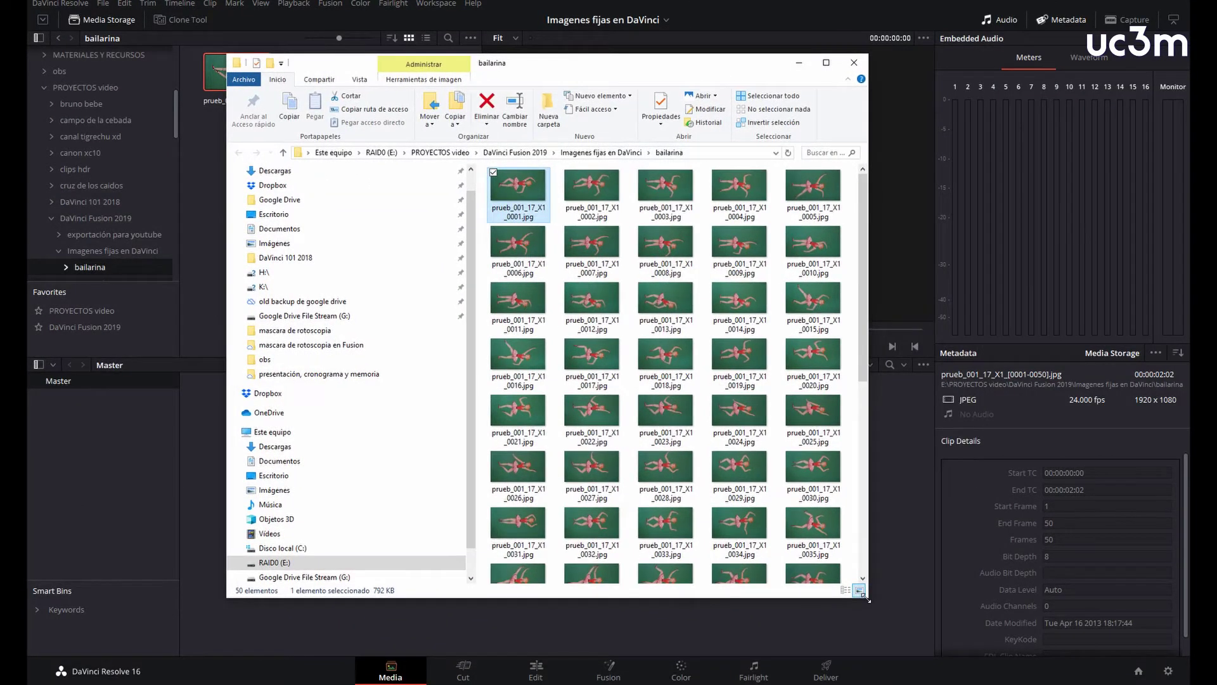
{"action": "left_click_drag", "start_coordinate": [866, 598], "coordinate": [1018, 626]}
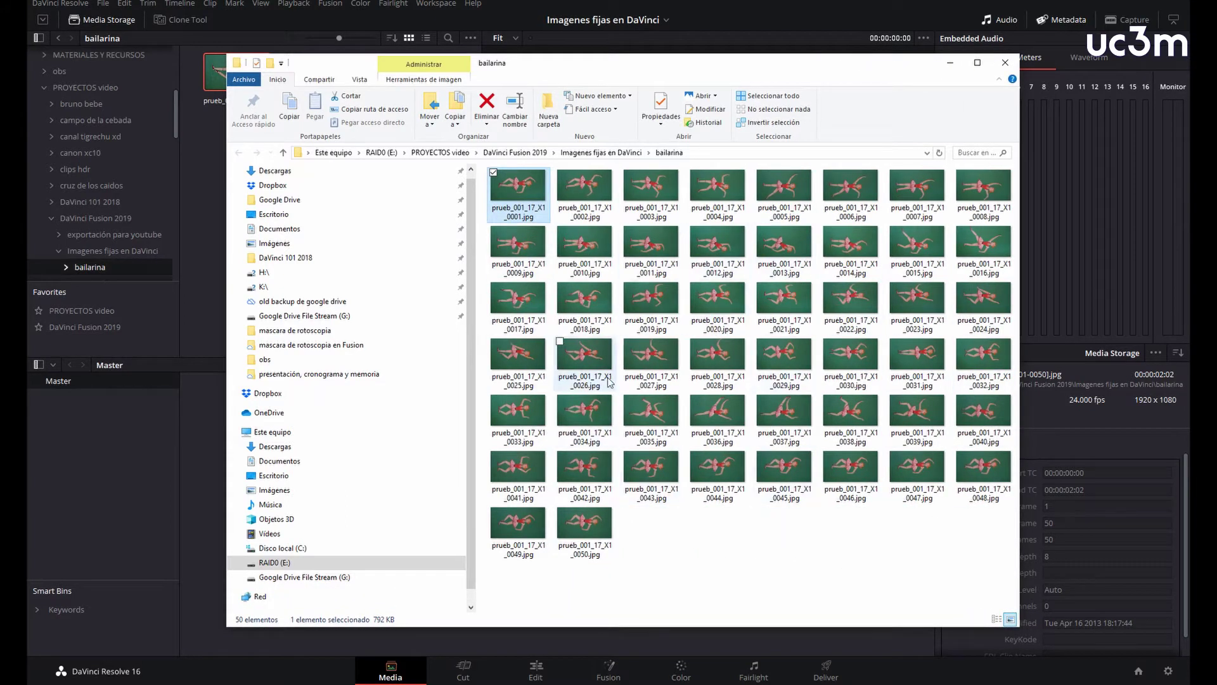
{"action": "left_click", "coordinate": [1005, 62]}
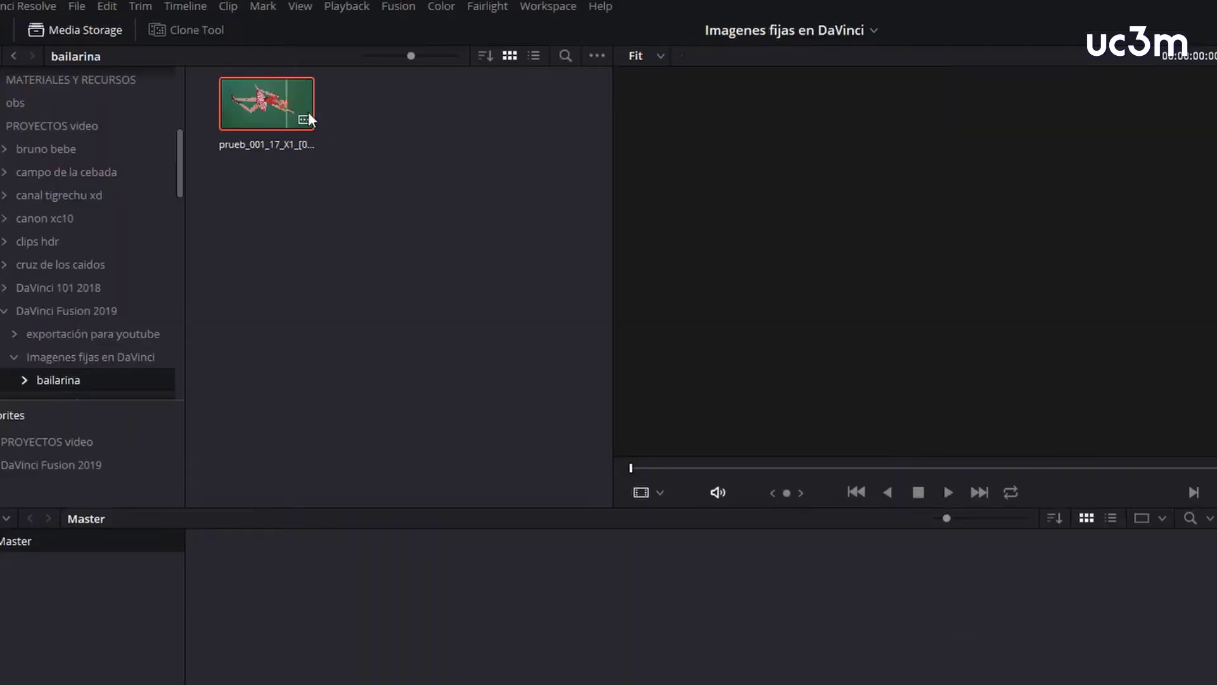
Add the 50-frame dancer sequence to the Media Pool, play it, then remove it again.
{"action": "left_click_drag", "start_coordinate": [275, 111], "coordinate": [332, 474]}
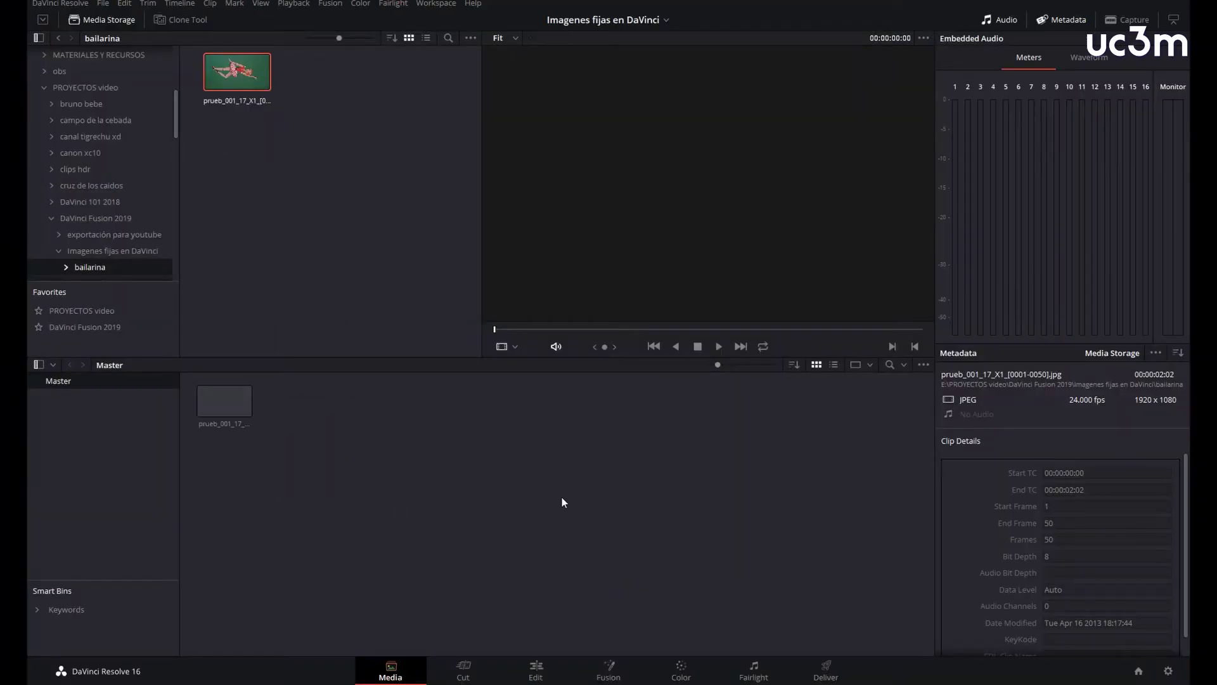
{"action": "left_click", "coordinate": [718, 346]}
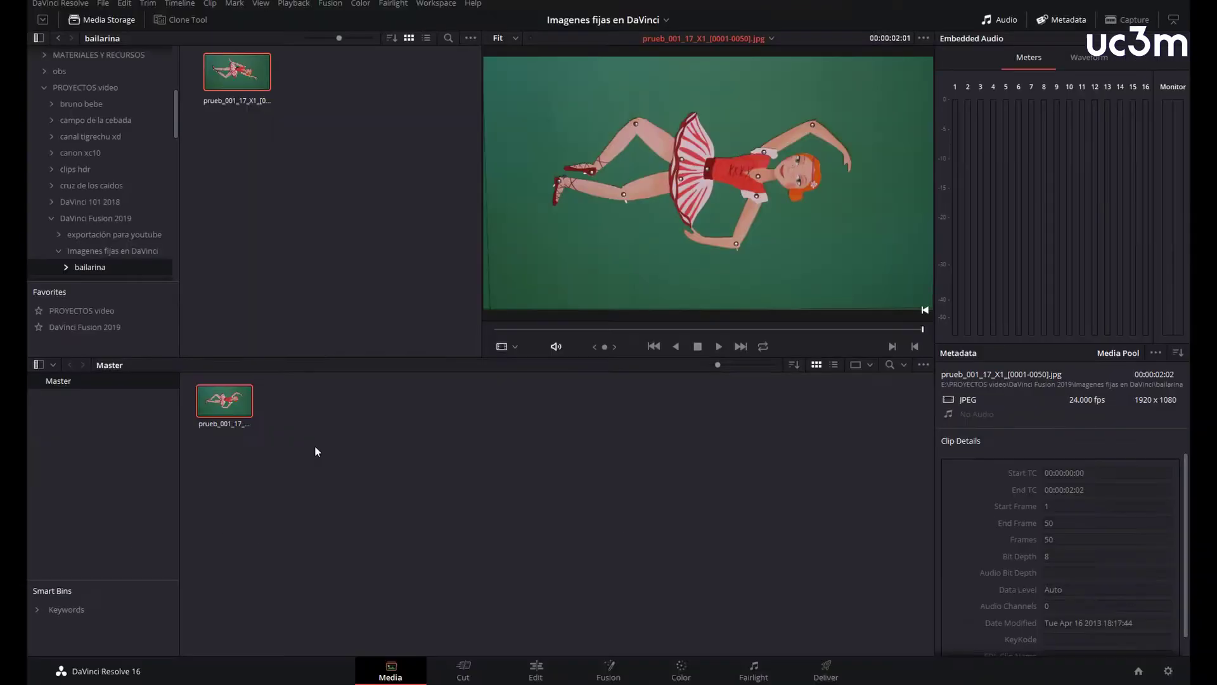
{"action": "left_click_drag", "start_coordinate": [314, 445], "coordinate": [192, 364]}
{"action": "key", "text": "Delete"}
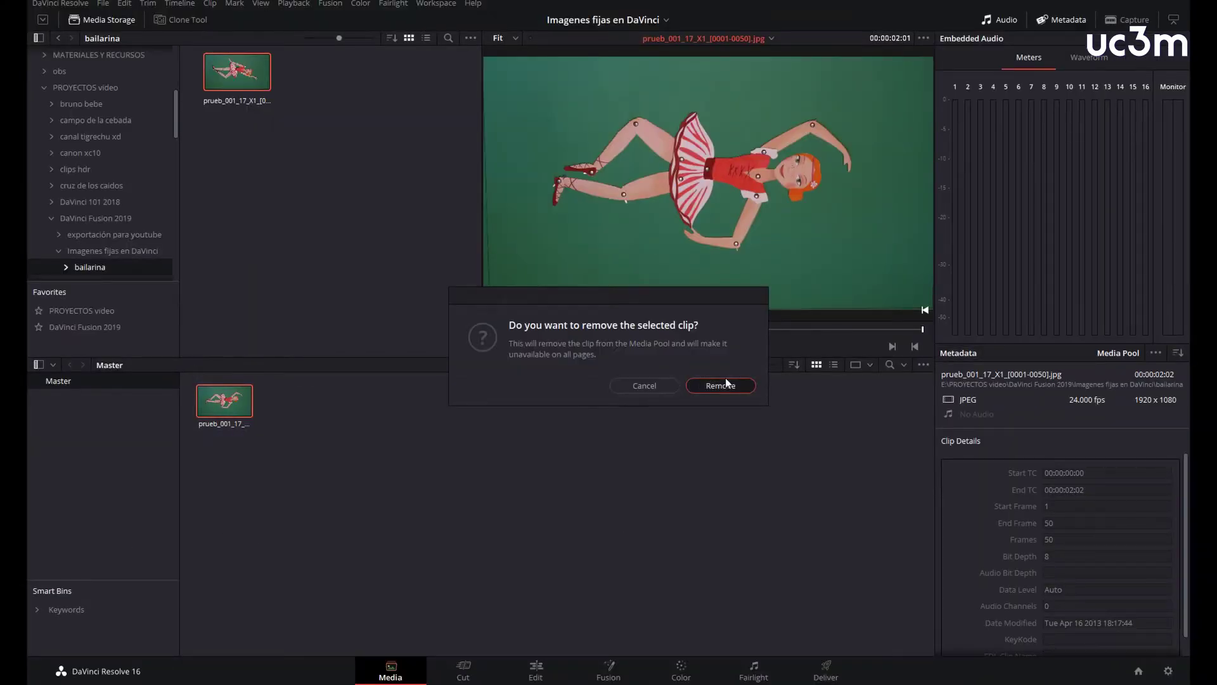
{"action": "left_click", "coordinate": [723, 384]}
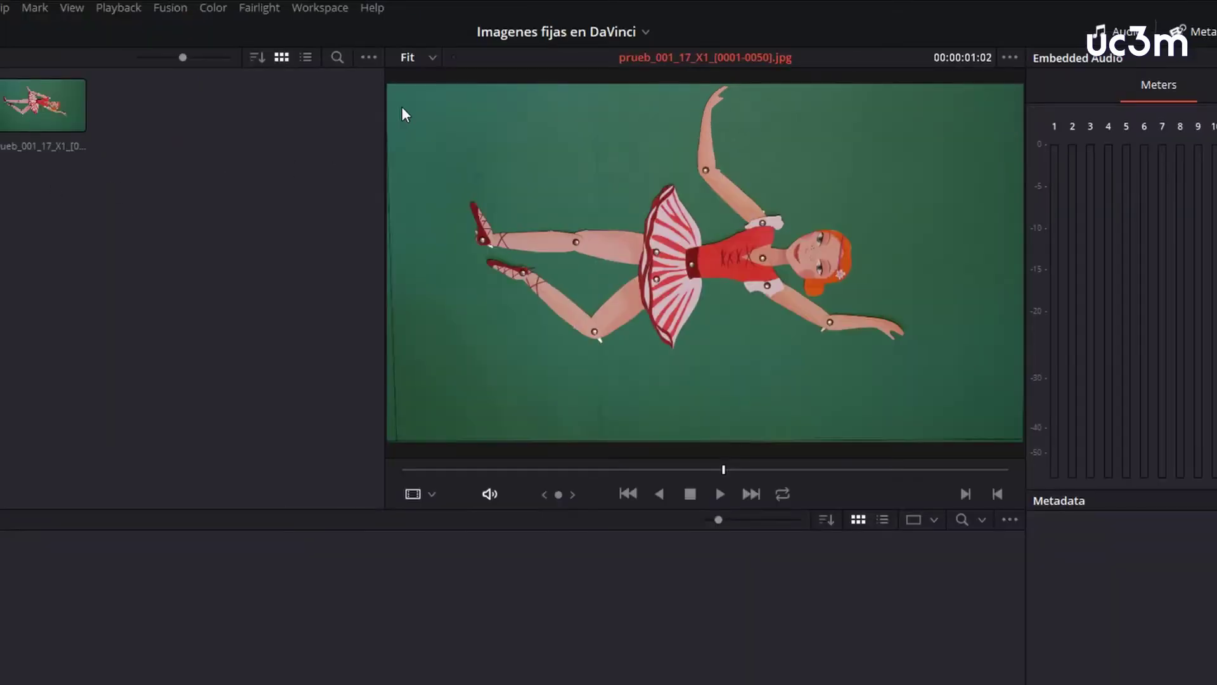
Switch Media Storage to Show Individual Frames so each dancer JPEG is listed separately.
{"action": "left_click", "coordinate": [368, 57]}
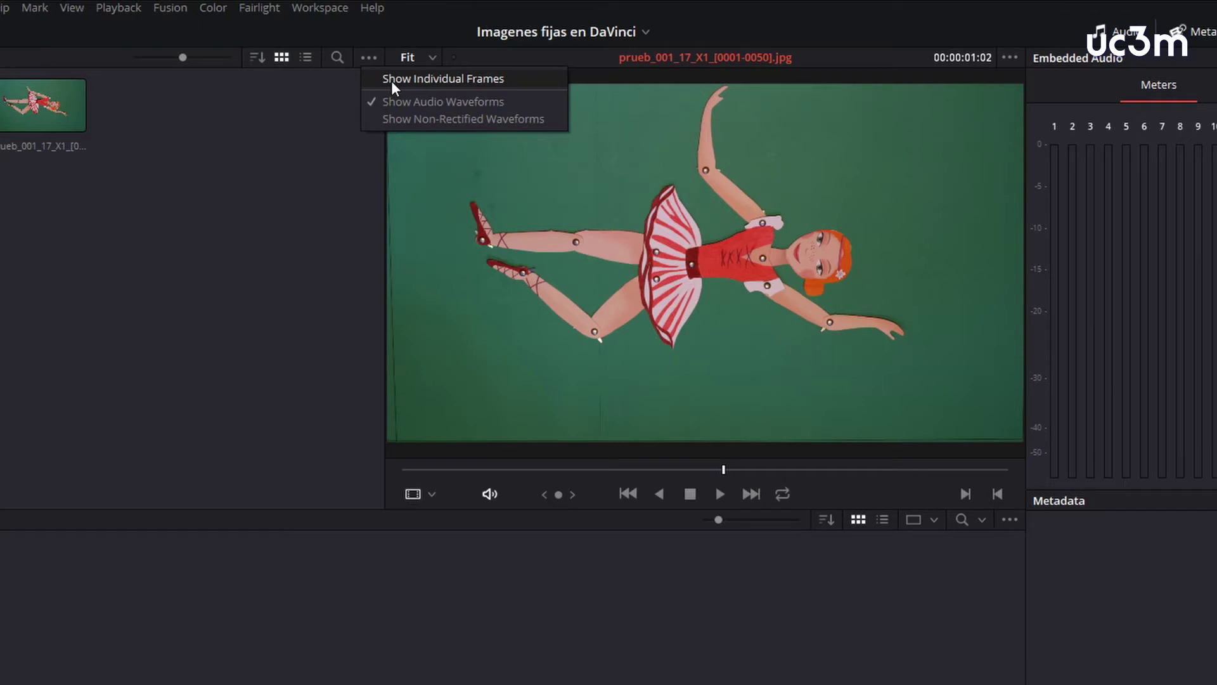
{"action": "left_click", "coordinate": [390, 81]}
{"action": "mouse_move", "coordinate": [477, 78]}
{"action": "left_mouse_down"}
{"action": "mouse_move", "coordinate": [474, 315]}
{"action": "mouse_move", "coordinate": [479, 64]}
{"action": "left_mouse_up"}
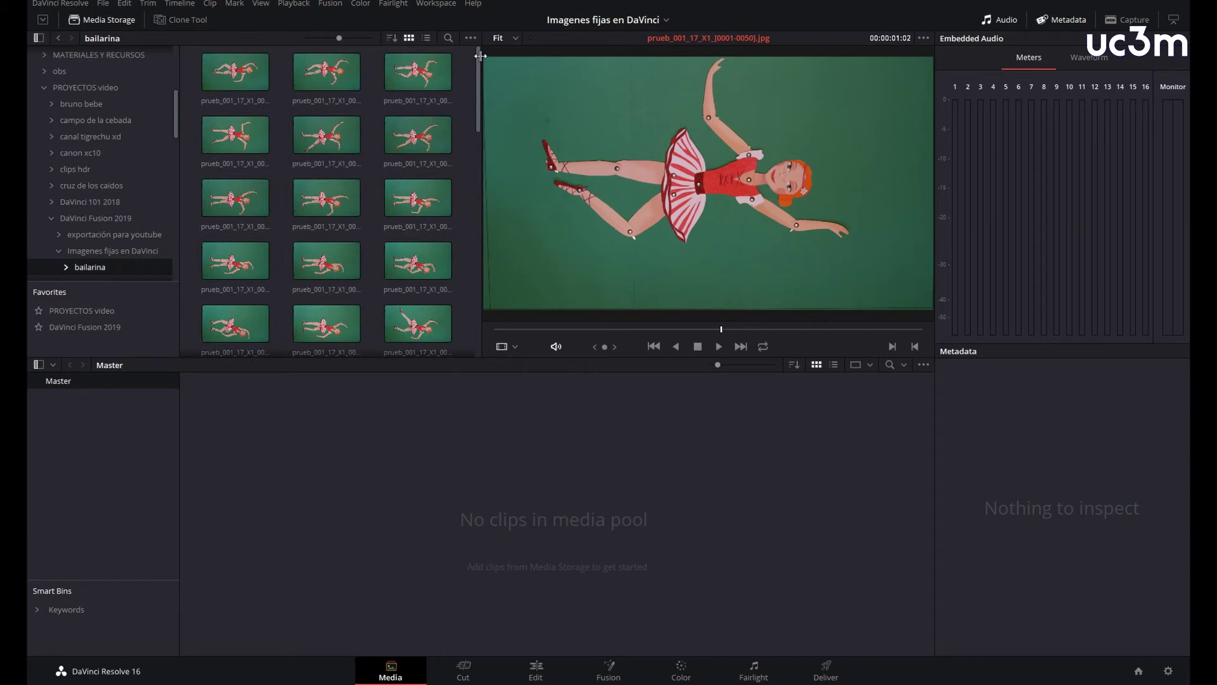
Drag the individual dancer frames into the Media Pool as separate stills and go to the Edit page.
{"action": "left_click", "coordinate": [257, 83]}
{"action": "left_click_drag", "start_coordinate": [257, 83], "coordinate": [315, 489]}
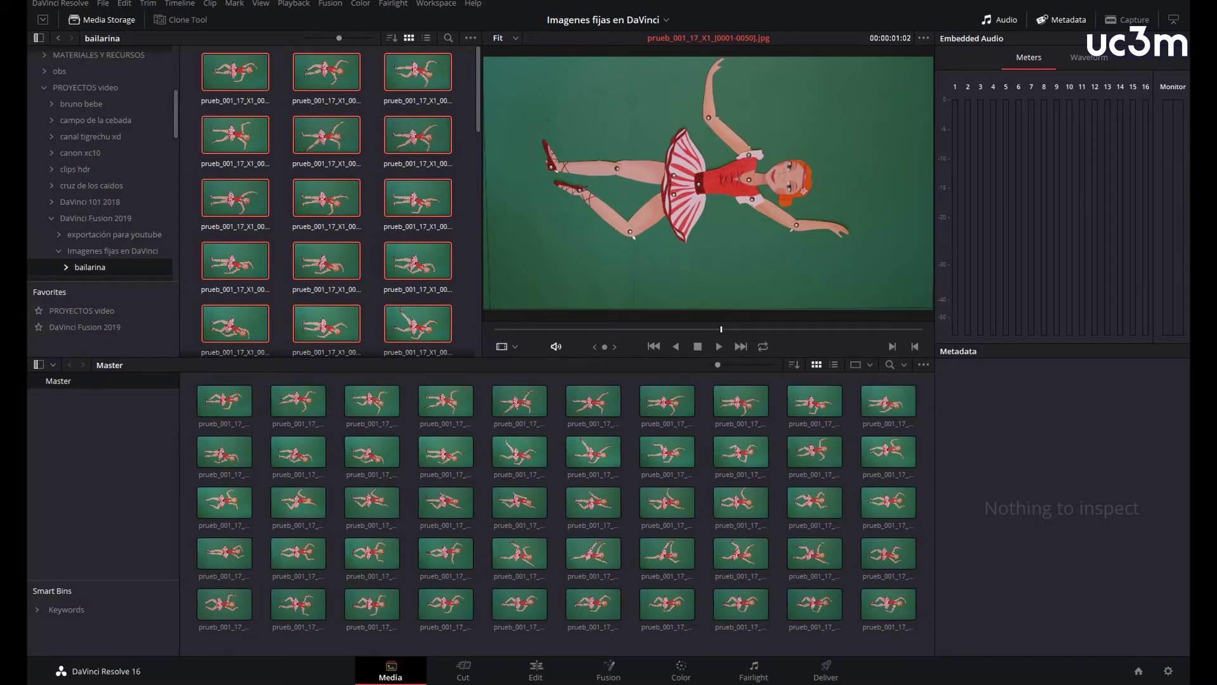
{"action": "left_click", "coordinate": [540, 674]}
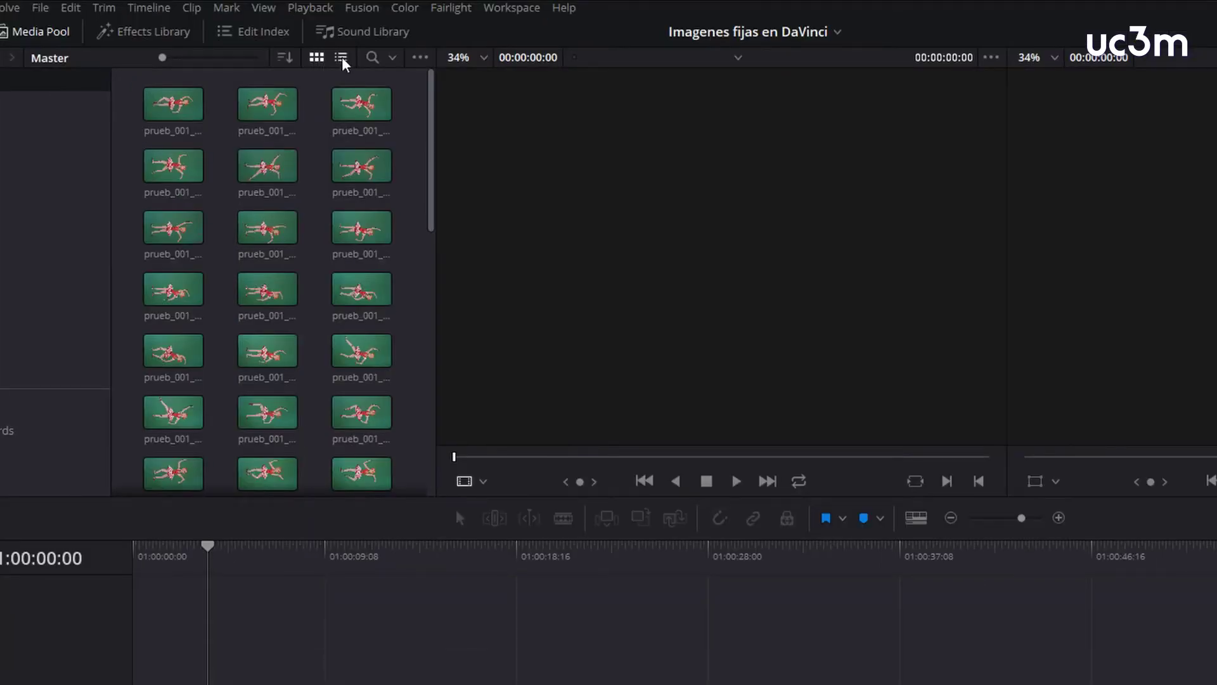
Show the Media Pool in List View and scroll through files 0001 to 0050.
{"action": "left_click", "coordinate": [340, 57]}
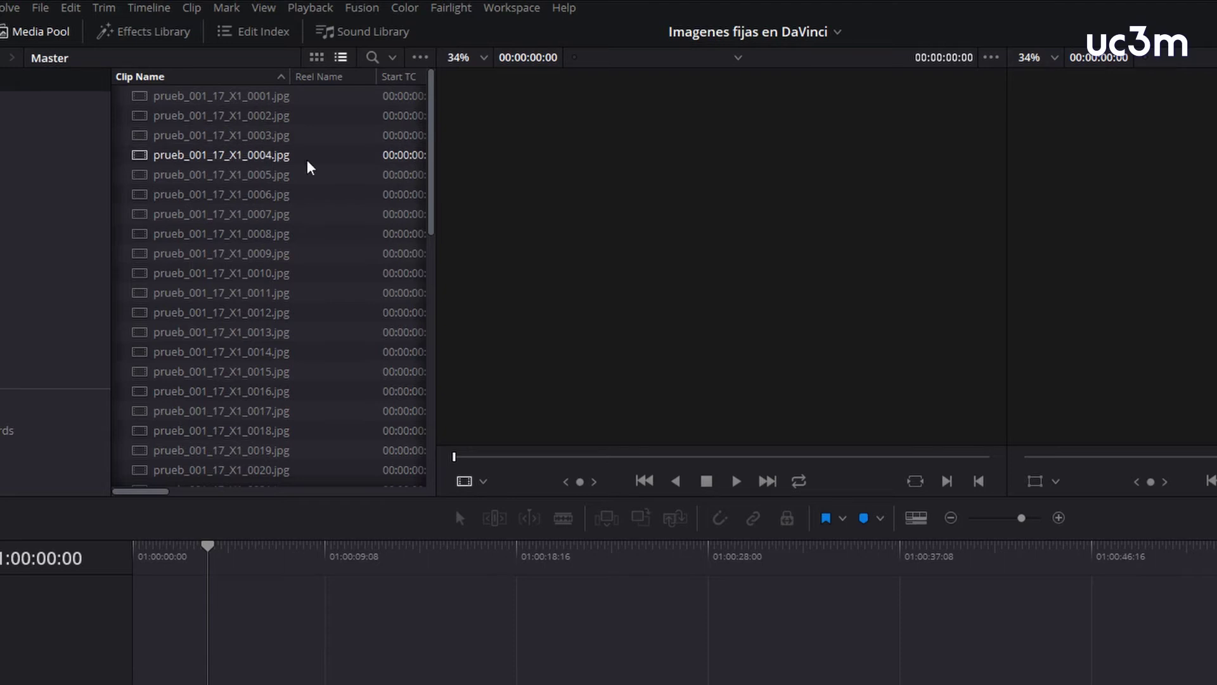
{"action": "left_click_drag", "start_coordinate": [430, 155], "coordinate": [394, 469]}
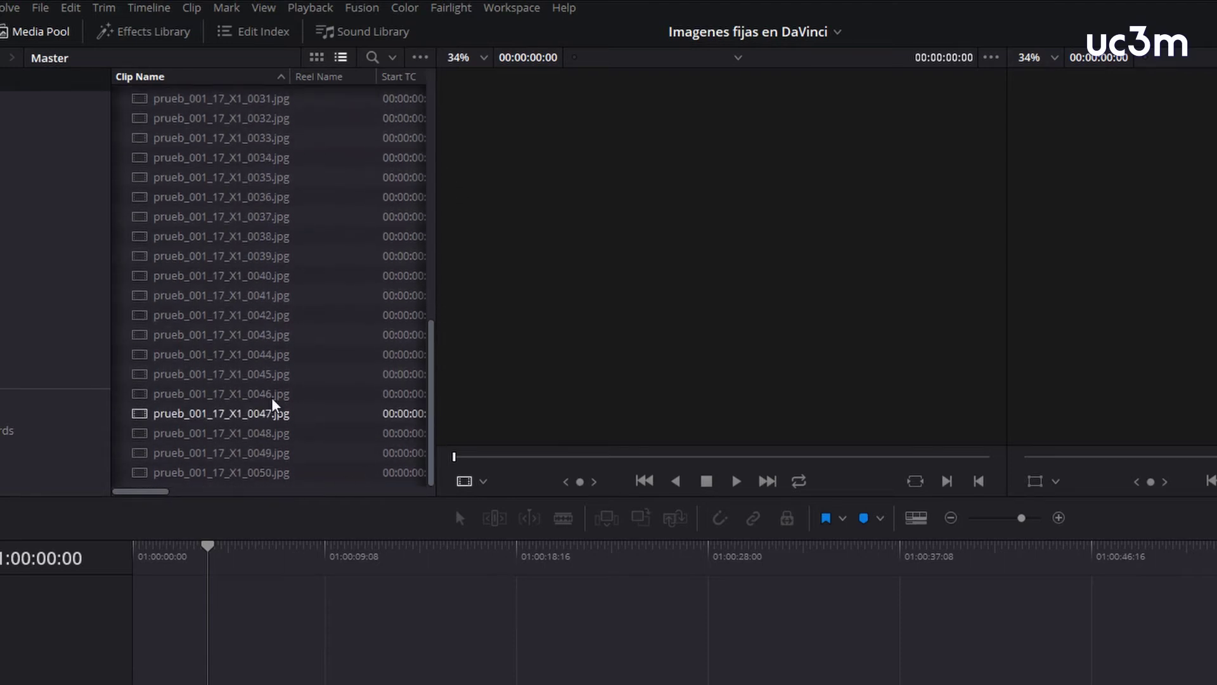
{"action": "mouse_move", "coordinate": [430, 388]}
{"action": "left_mouse_down"}
{"action": "mouse_move", "coordinate": [443, 274]}
{"action": "mouse_move", "coordinate": [434, 120]}
{"action": "left_mouse_up"}
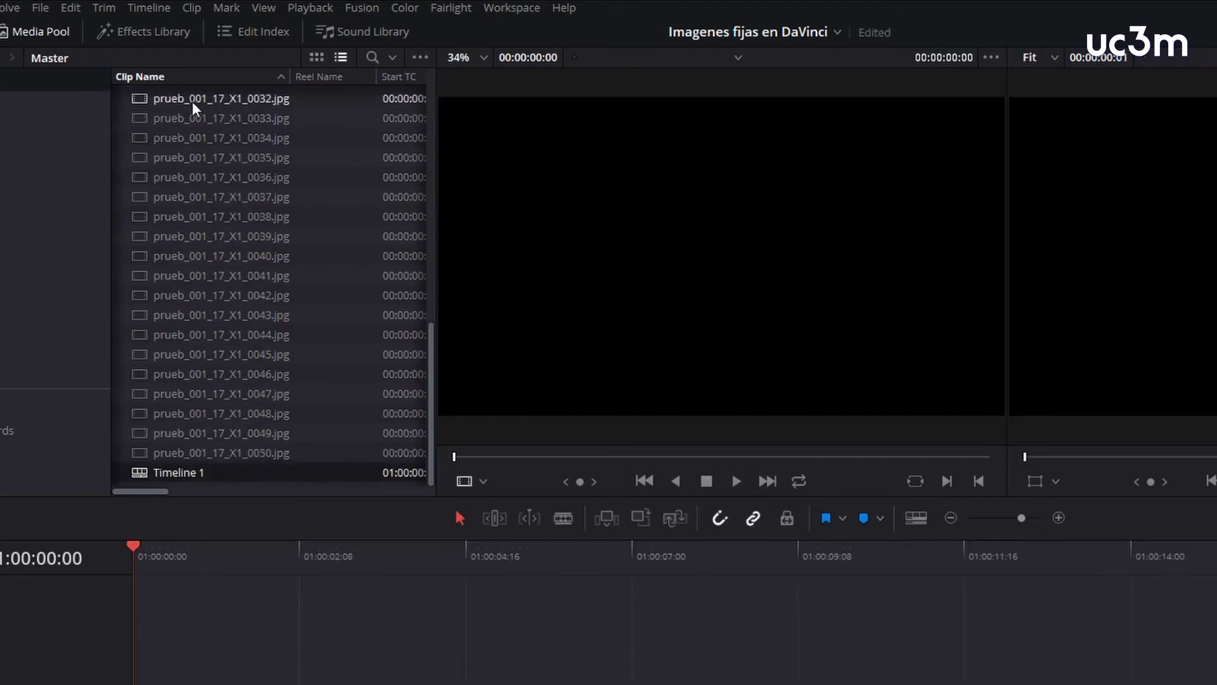
Place prueb_001_17_X1_0032.jpg at the start of Video 1 in Timeline 1 and select it.
{"action": "mouse_move", "coordinate": [138, 98]}
{"action": "left_mouse_down"}
{"action": "mouse_move", "coordinate": [263, 492]}
{"action": "mouse_move", "coordinate": [175, 537]}
{"action": "left_mouse_up"}
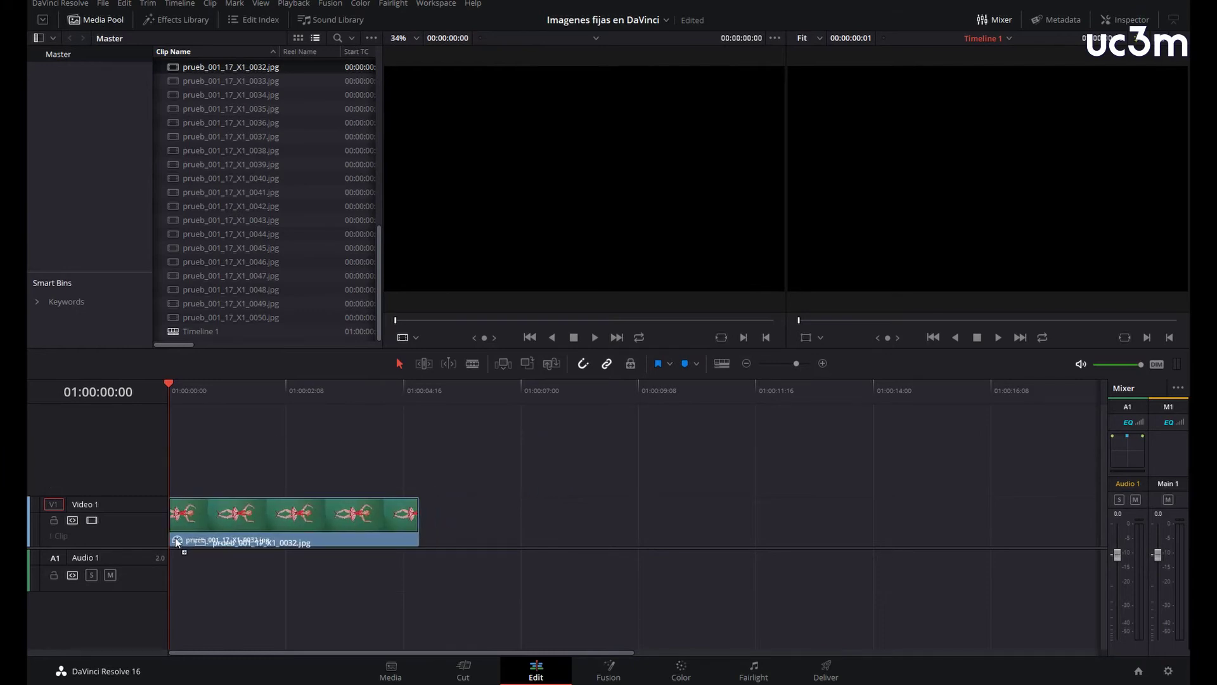
{"action": "left_click_drag", "start_coordinate": [230, 387], "coordinate": [409, 416]}
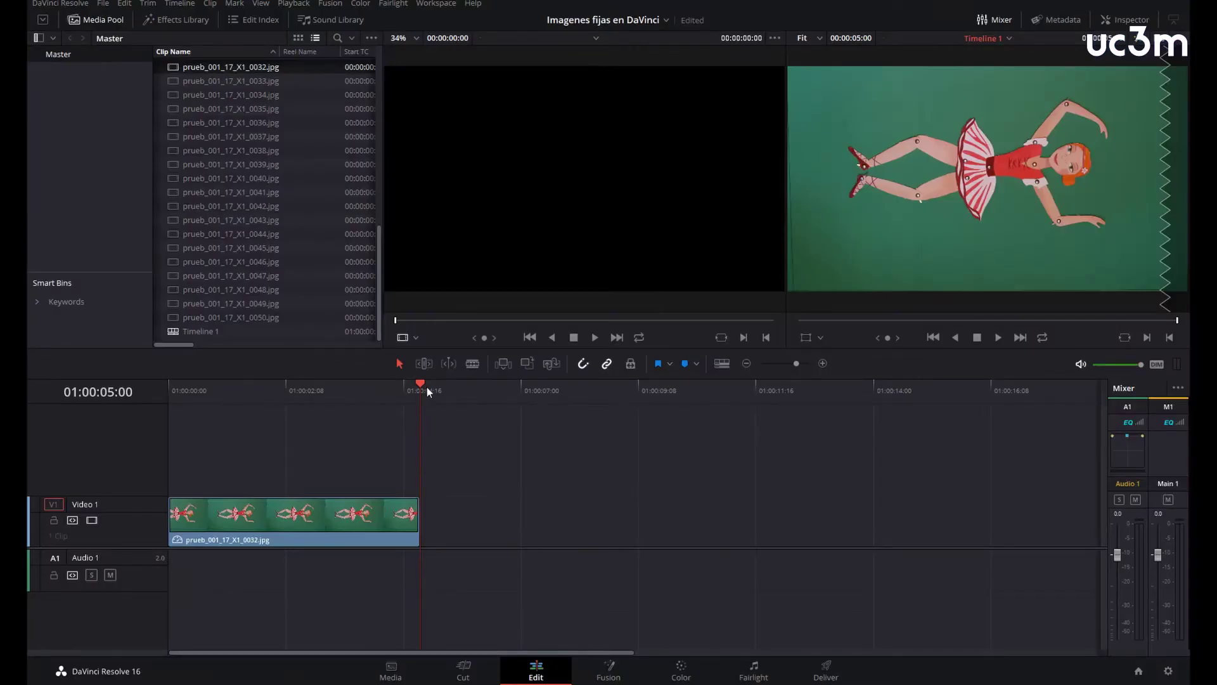
{"action": "left_click_drag", "start_coordinate": [427, 392], "coordinate": [160, 390]}
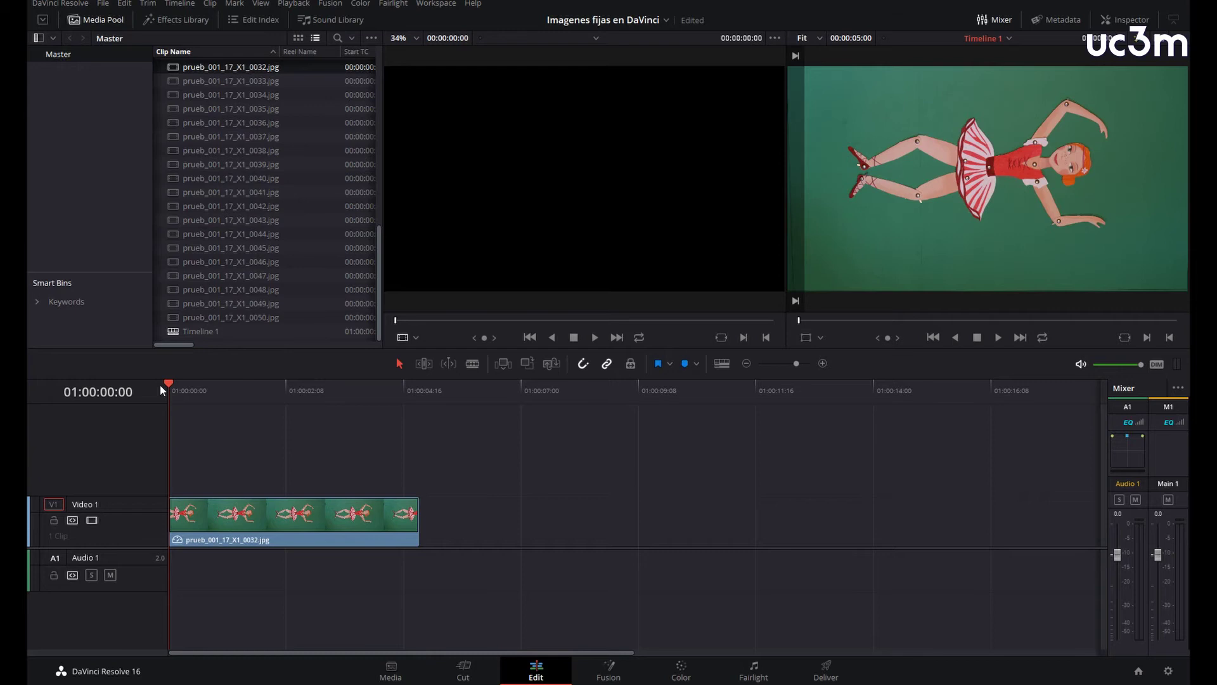
{"action": "left_click", "coordinate": [379, 521]}
Delete the test clip, then set the standard still duration to 3 frames in Preferences.
{"action": "key", "text": "Delete"}
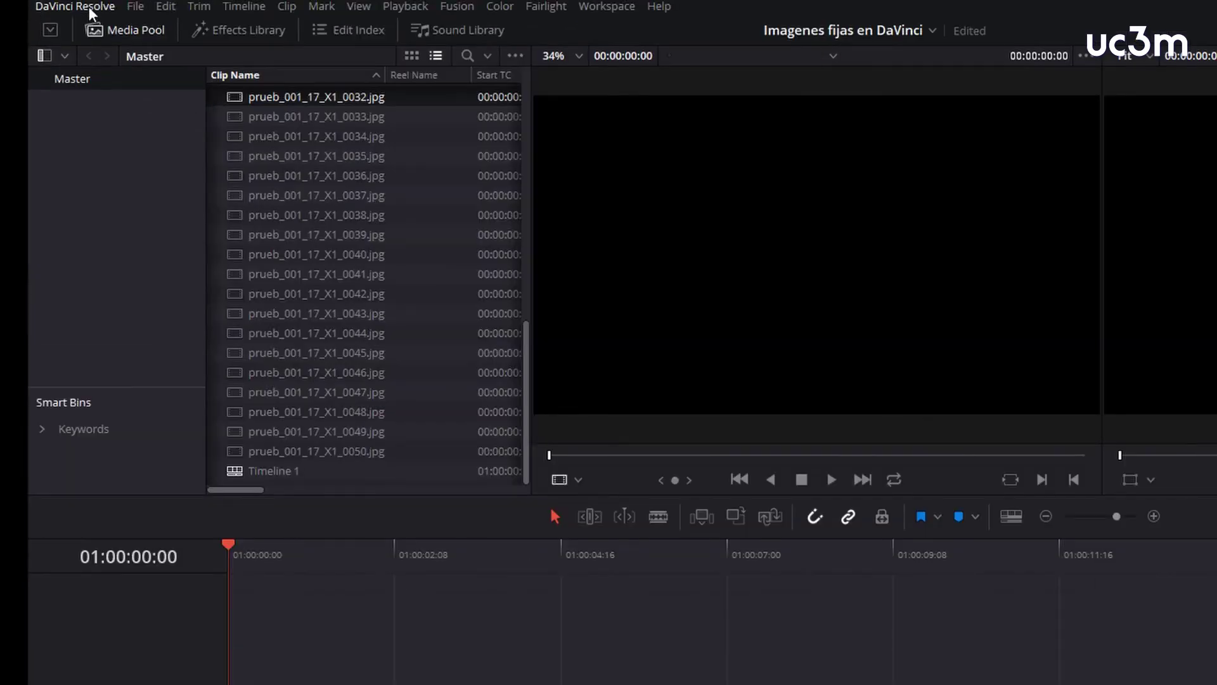
{"action": "left_click", "coordinate": [89, 6]}
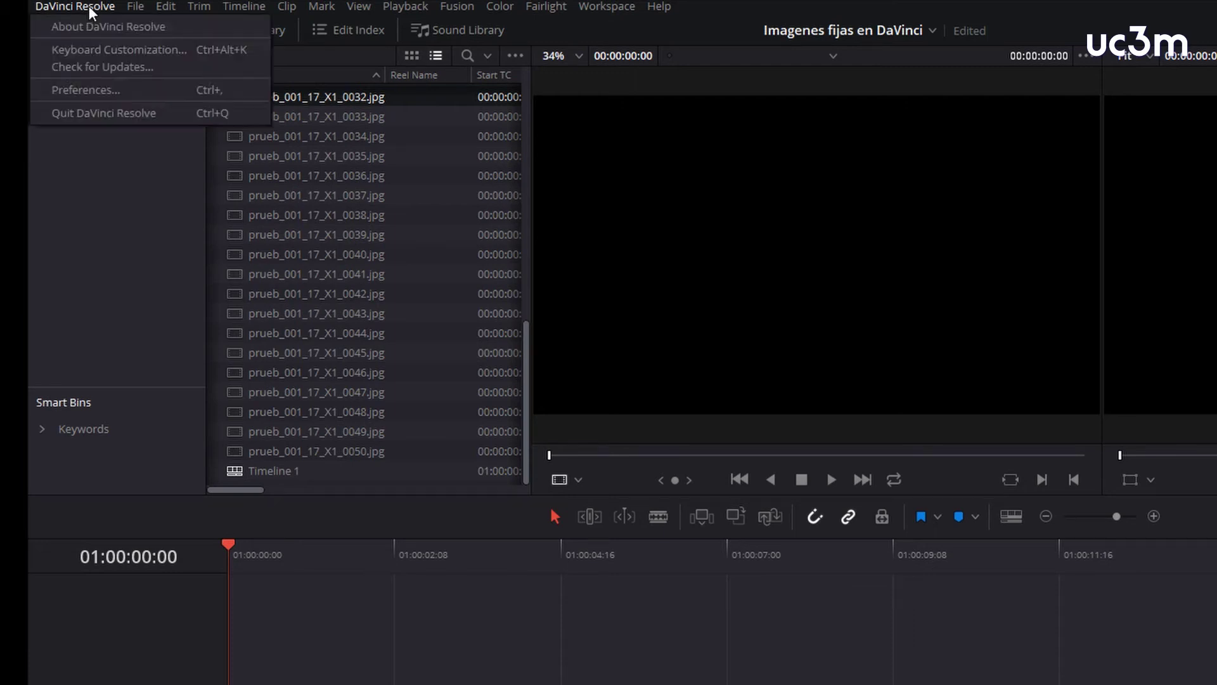
{"action": "left_click", "coordinate": [91, 89]}
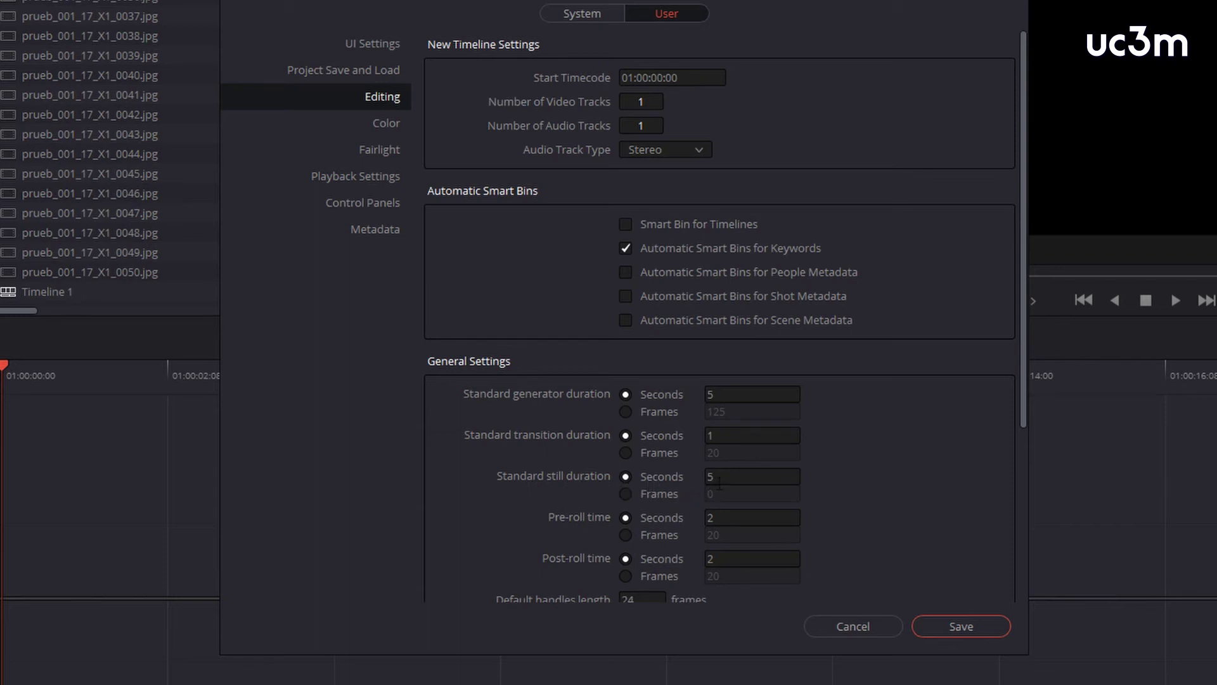
{"action": "left_click", "coordinate": [644, 489]}
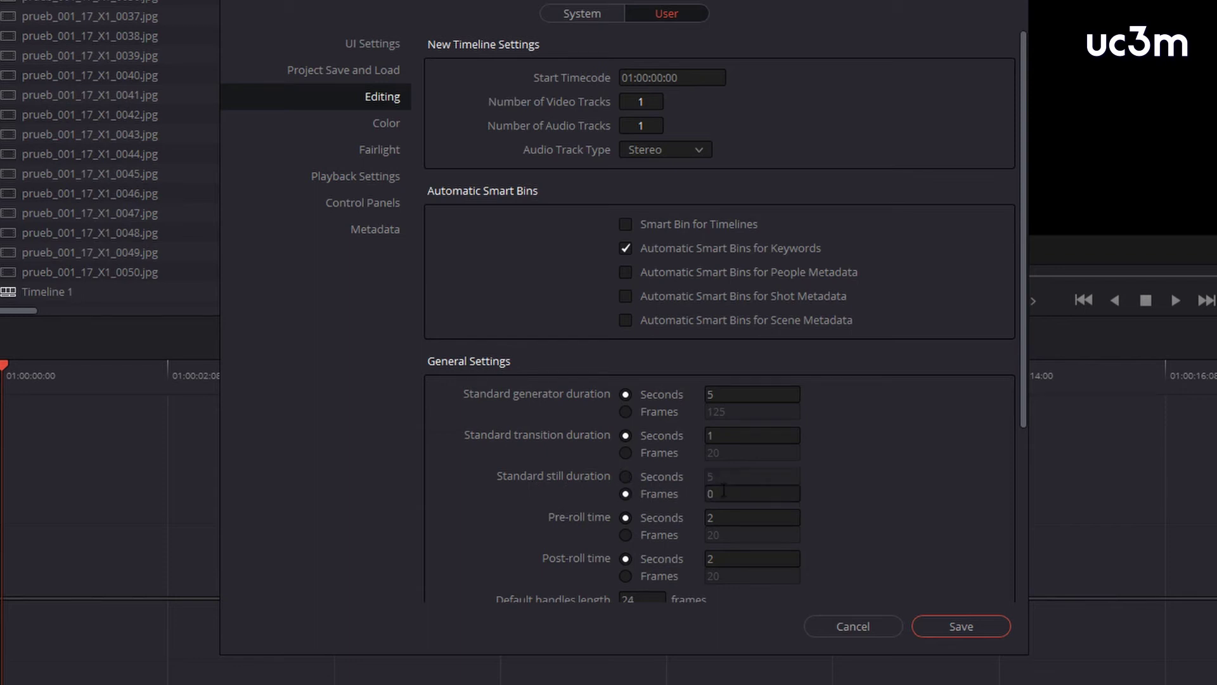
{"action": "type", "text": "3"}
{"action": "key", "text": "Return"}
Save the preferences, then test one dancer still on Video 1 and remove it.
{"action": "left_click", "coordinate": [955, 626]}
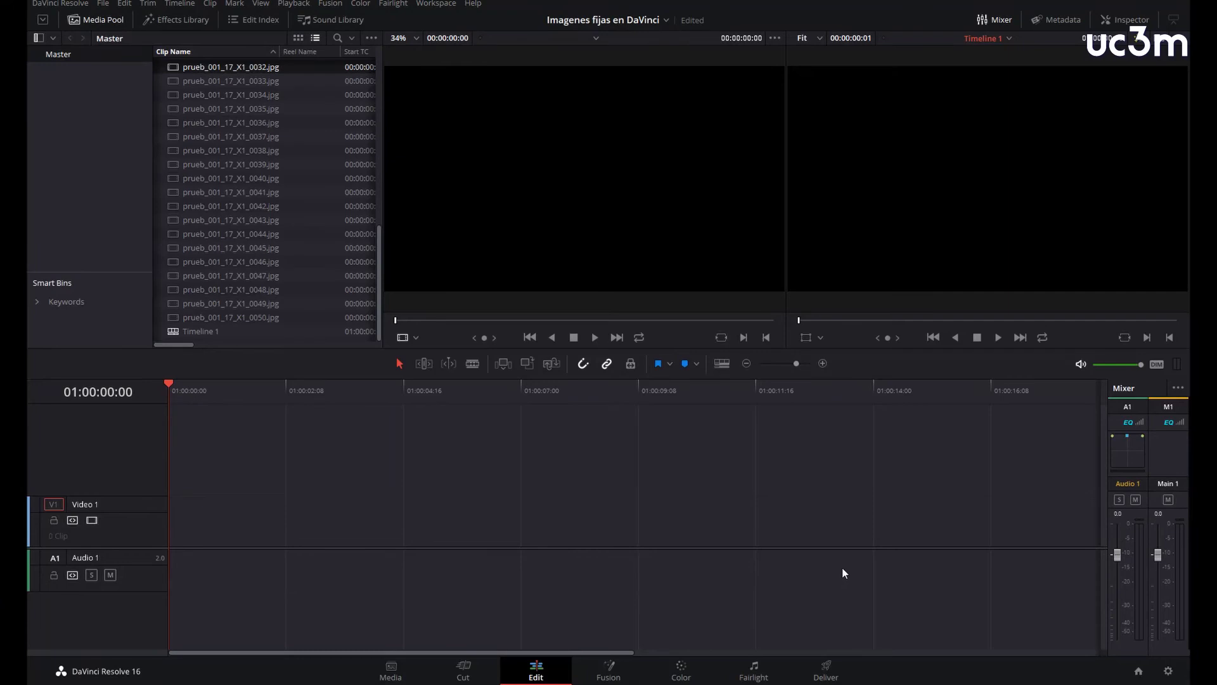
{"action": "left_click_drag", "start_coordinate": [184, 71], "coordinate": [173, 527]}
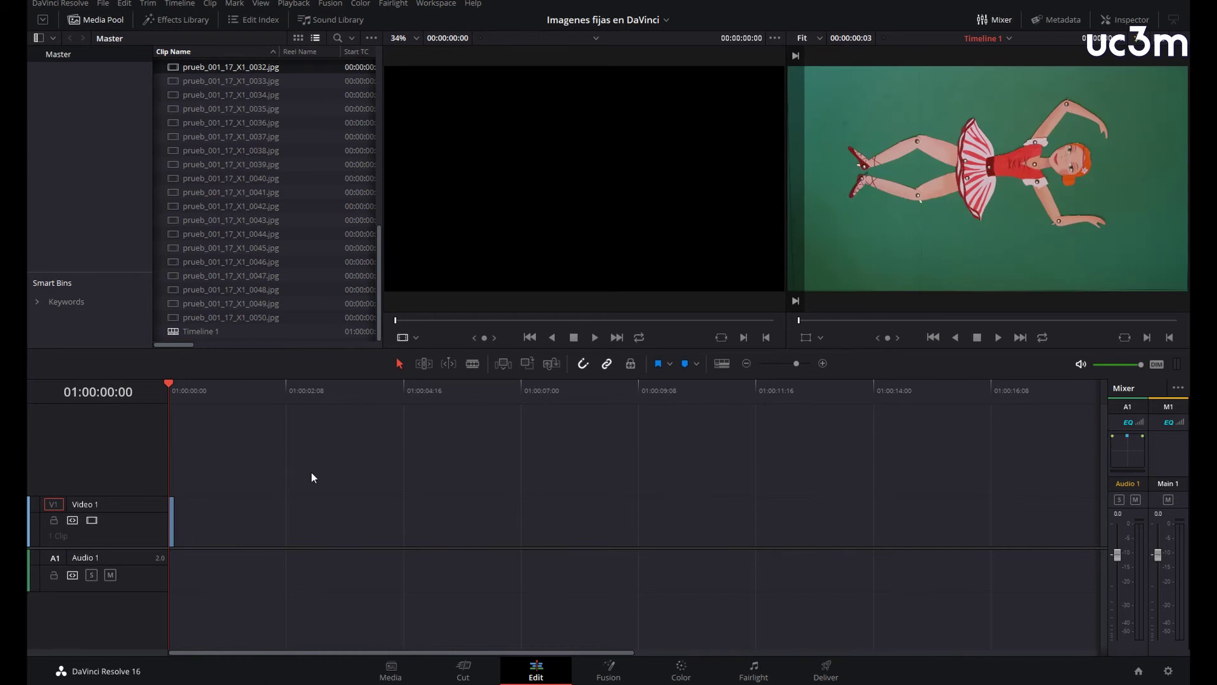
{"action": "key", "text": "space"}
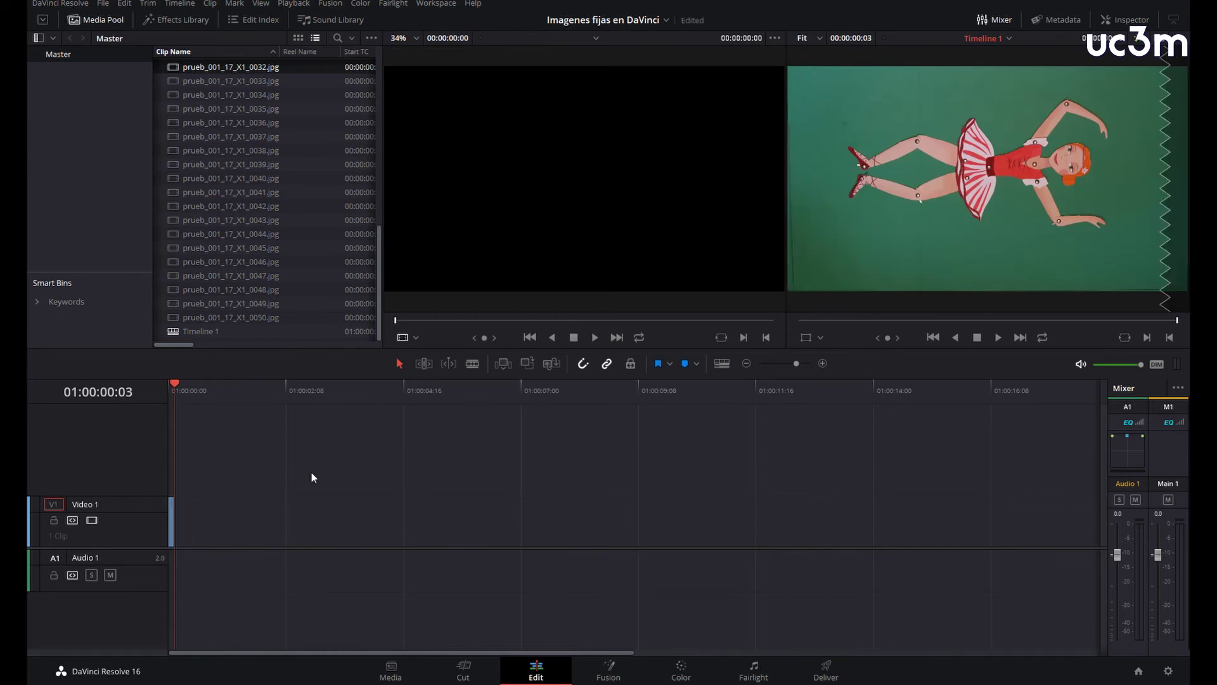
{"action": "left_click_drag", "start_coordinate": [177, 528], "coordinate": [138, 515]}
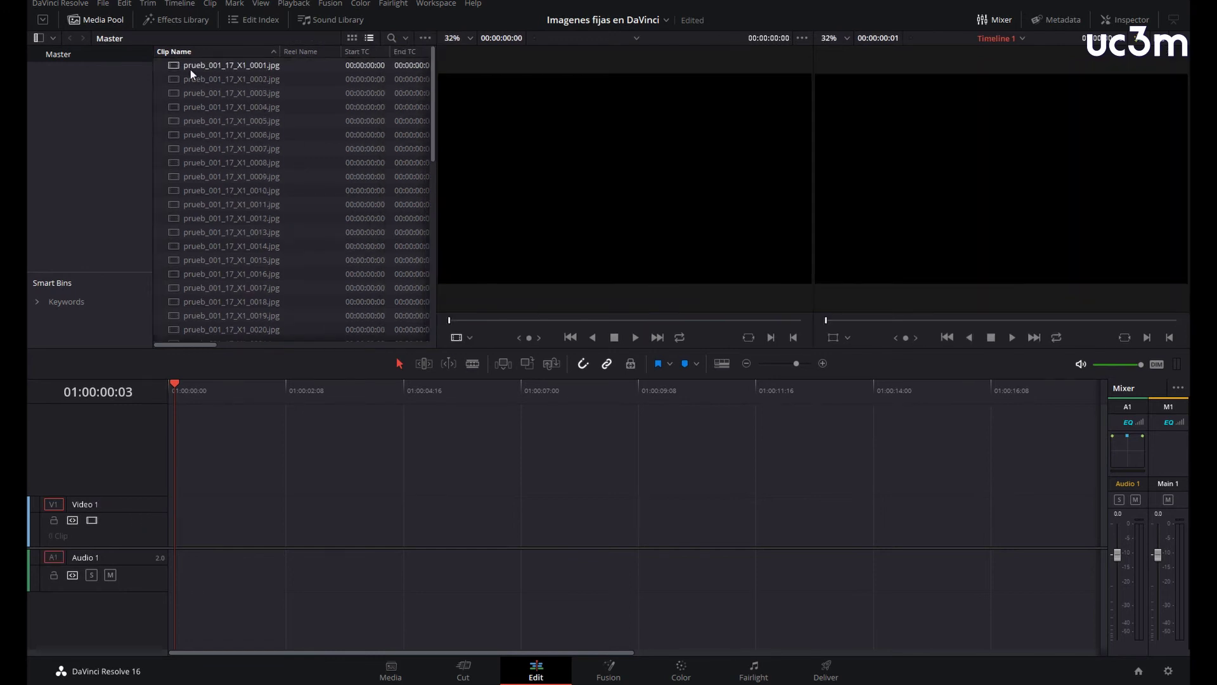
Select clips 0001 through 0050 and place all 50 stills on Video 1.
{"action": "left_click", "coordinate": [193, 69]}
{"action": "left_click_drag", "start_coordinate": [434, 95], "coordinate": [430, 148]}
{"action": "scroll", "coordinate": [425, 190], "scroll_direction": "down", "scroll_amount": 2}
{"action": "scroll", "coordinate": [422, 219], "scroll_direction": "down", "scroll_amount": 1}
{"action": "scroll", "coordinate": [418, 240], "scroll_direction": "down", "scroll_amount": 1}
{"action": "scroll", "coordinate": [415, 260], "scroll_direction": "down", "scroll_amount": 1}
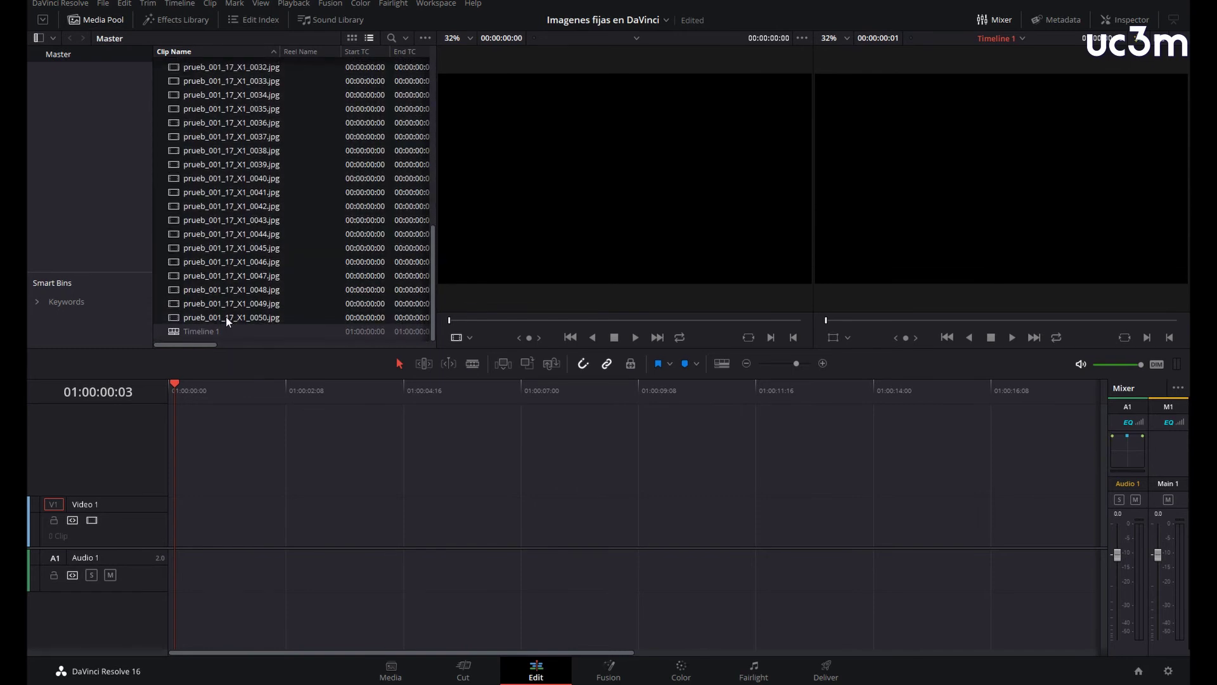
{"action": "left_click_drag", "start_coordinate": [172, 75], "coordinate": [166, 540]}
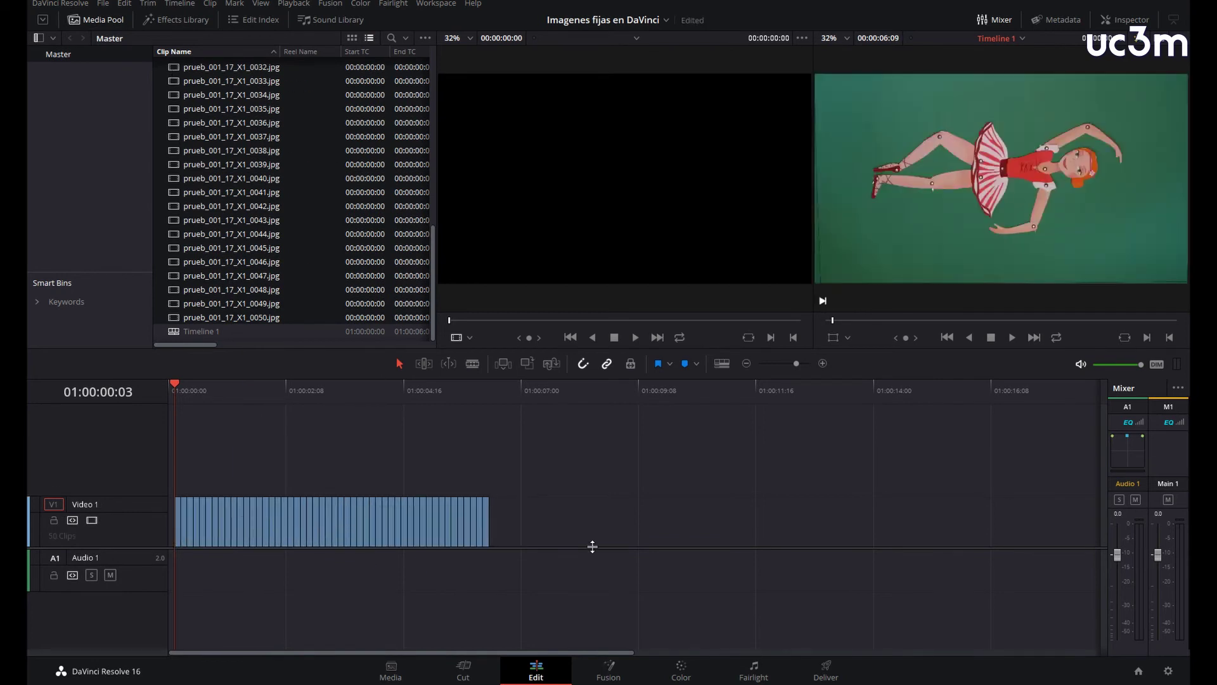
Select all 50 dancer clips on Video 1 and slide them flush to the timeline start.
{"action": "key", "text": "space"}
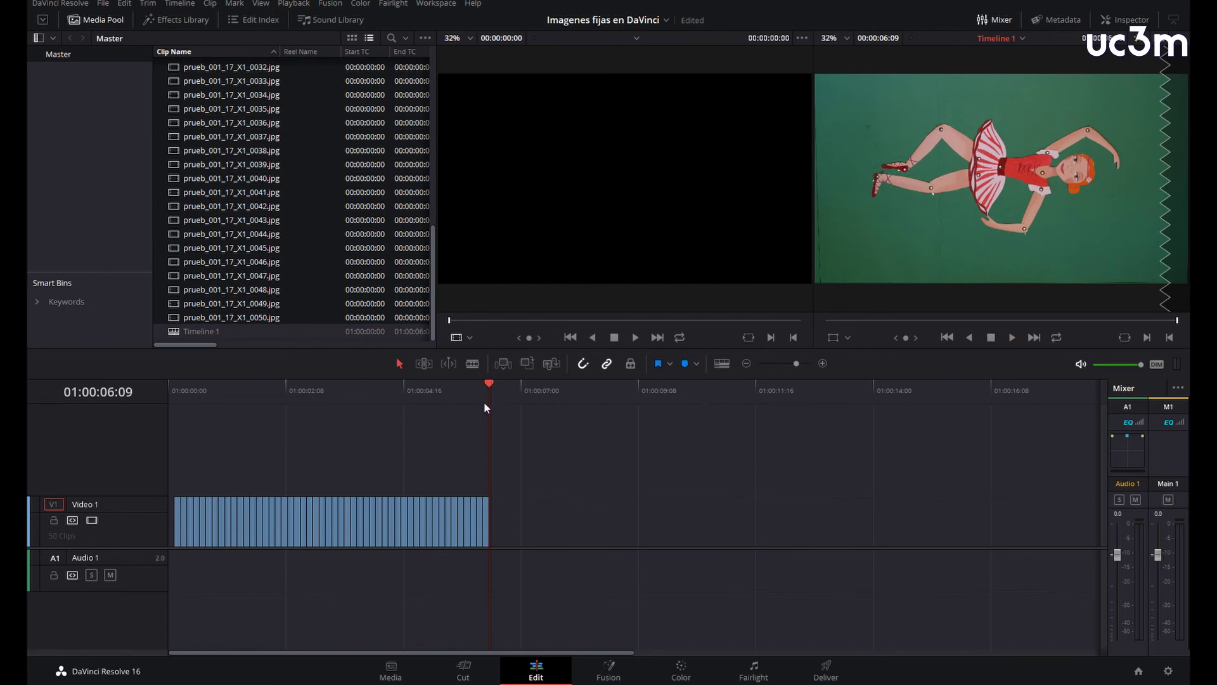
{"action": "key", "text": "shift+z"}
{"action": "mouse_move", "coordinate": [1004, 385]}
{"action": "left_mouse_down"}
{"action": "mouse_move", "coordinate": [426, 373]}
{"action": "mouse_move", "coordinate": [304, 388]}
{"action": "mouse_move", "coordinate": [168, 384]}
{"action": "left_mouse_up"}
{"action": "left_click_drag", "start_coordinate": [1033, 566], "coordinate": [183, 455]}
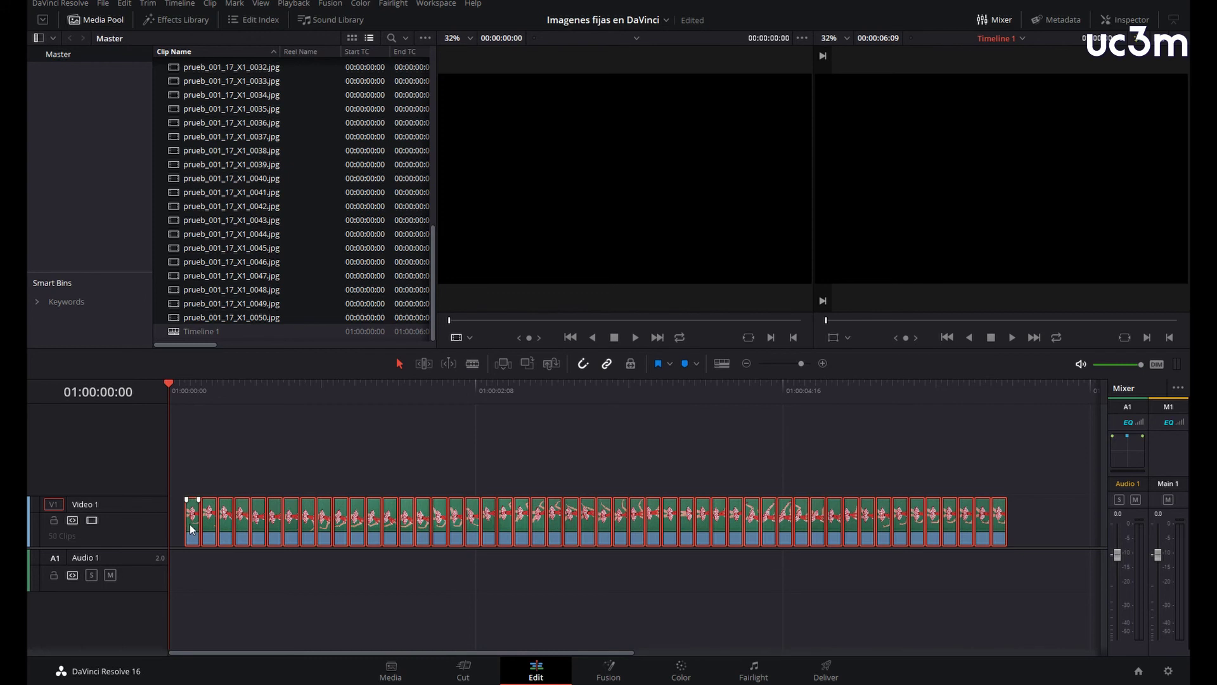
{"action": "left_click_drag", "start_coordinate": [190, 528], "coordinate": [174, 528]}
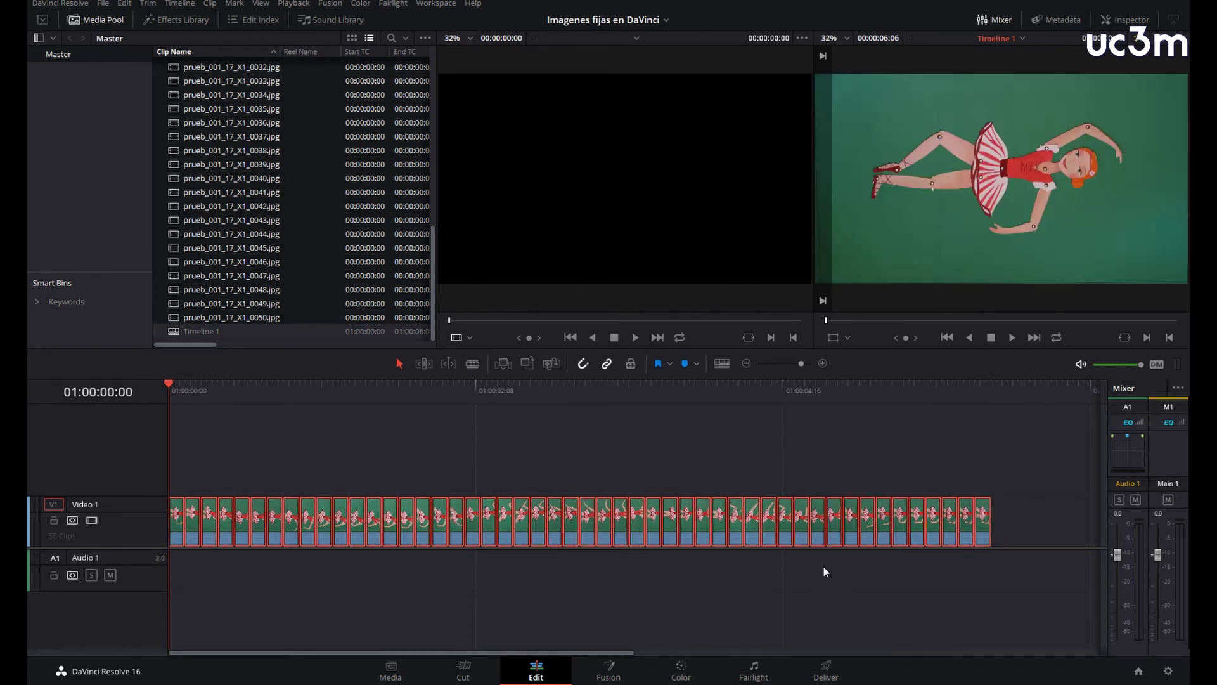
Combine the selected dancer stills into a new compound clip named 'animación bailarina'.
{"action": "right_click", "coordinate": [984, 529]}
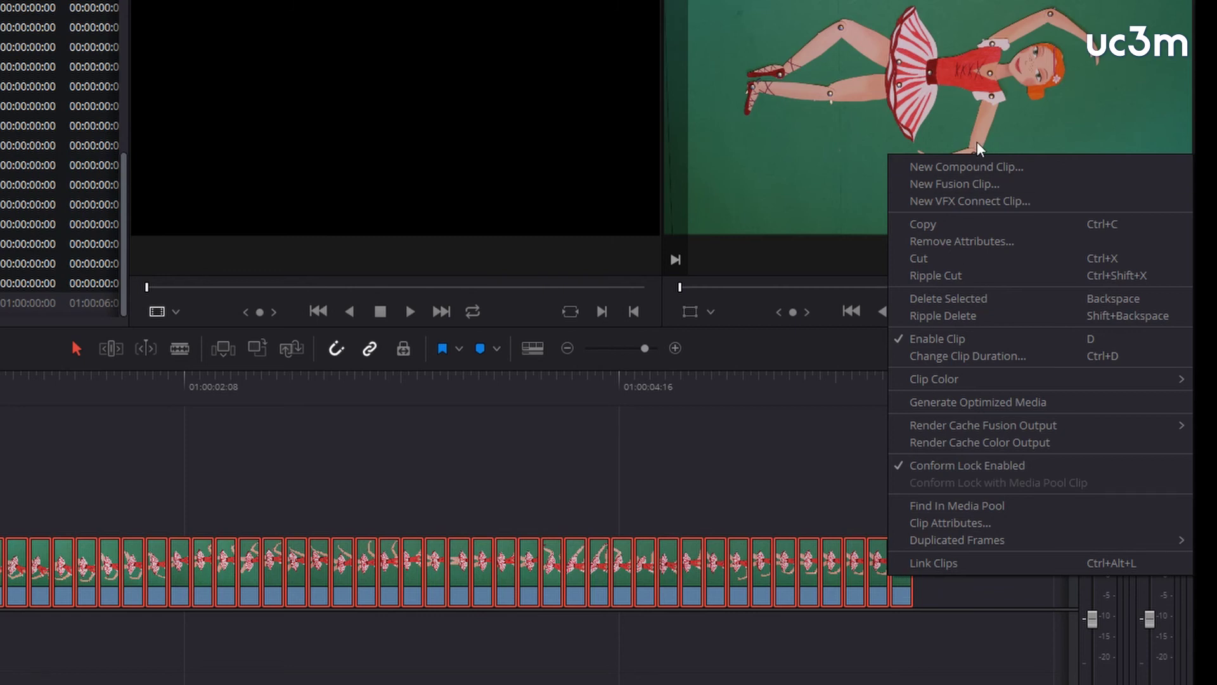
{"action": "left_click", "coordinate": [955, 174]}
{"action": "type", "text": "animación bailarina"}
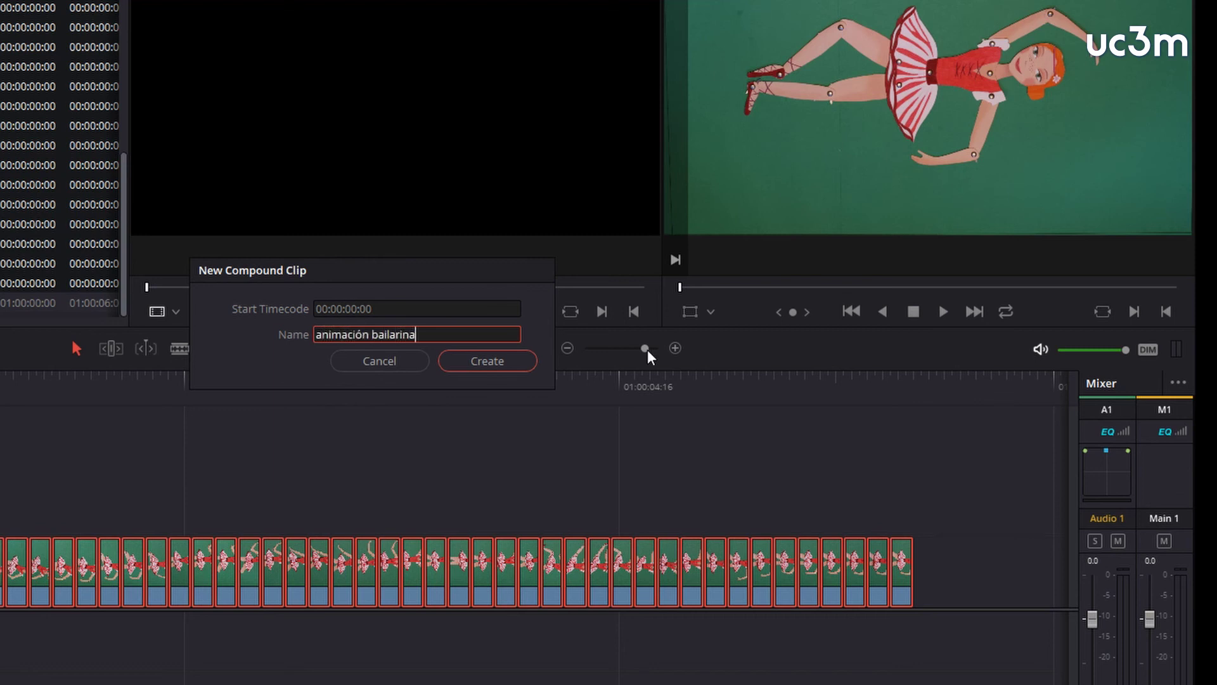
{"action": "left_click", "coordinate": [488, 359]}
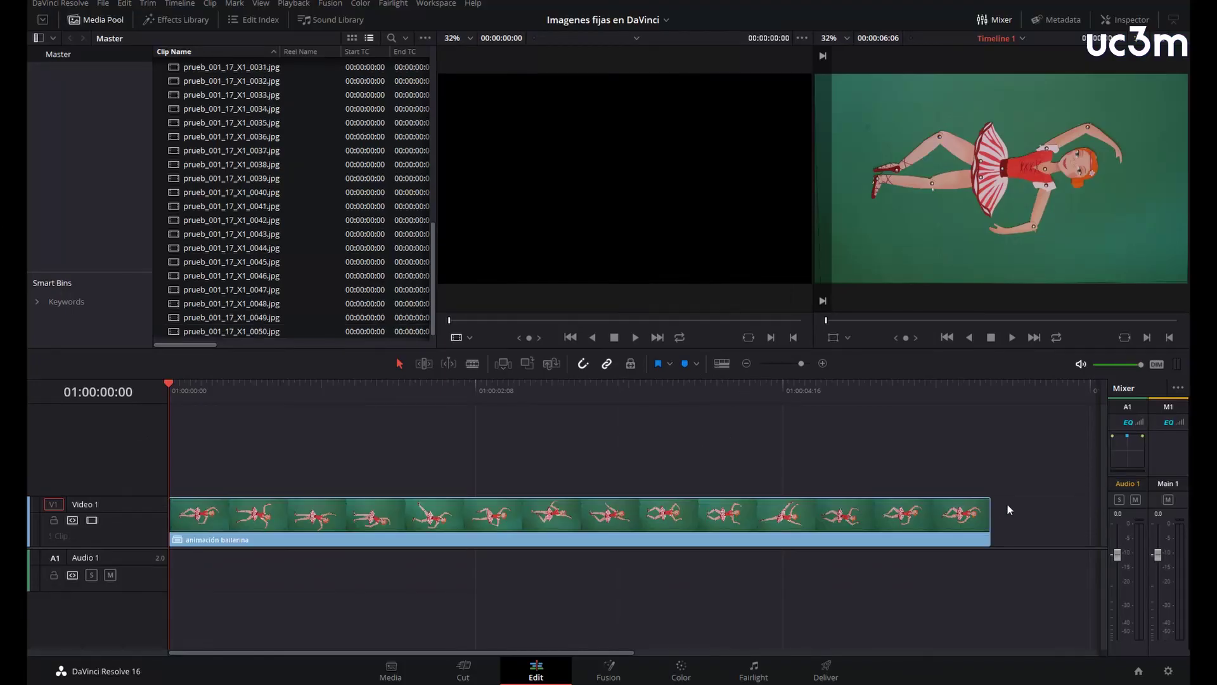
Set the compound clip's Rotation Angle to 90 and reduce its Zoom to 0.540.
{"action": "mouse_move", "coordinate": [164, 380]}
{"action": "left_mouse_down"}
{"action": "mouse_move", "coordinate": [919, 440]}
{"action": "mouse_move", "coordinate": [593, 411]}
{"action": "left_mouse_up"}
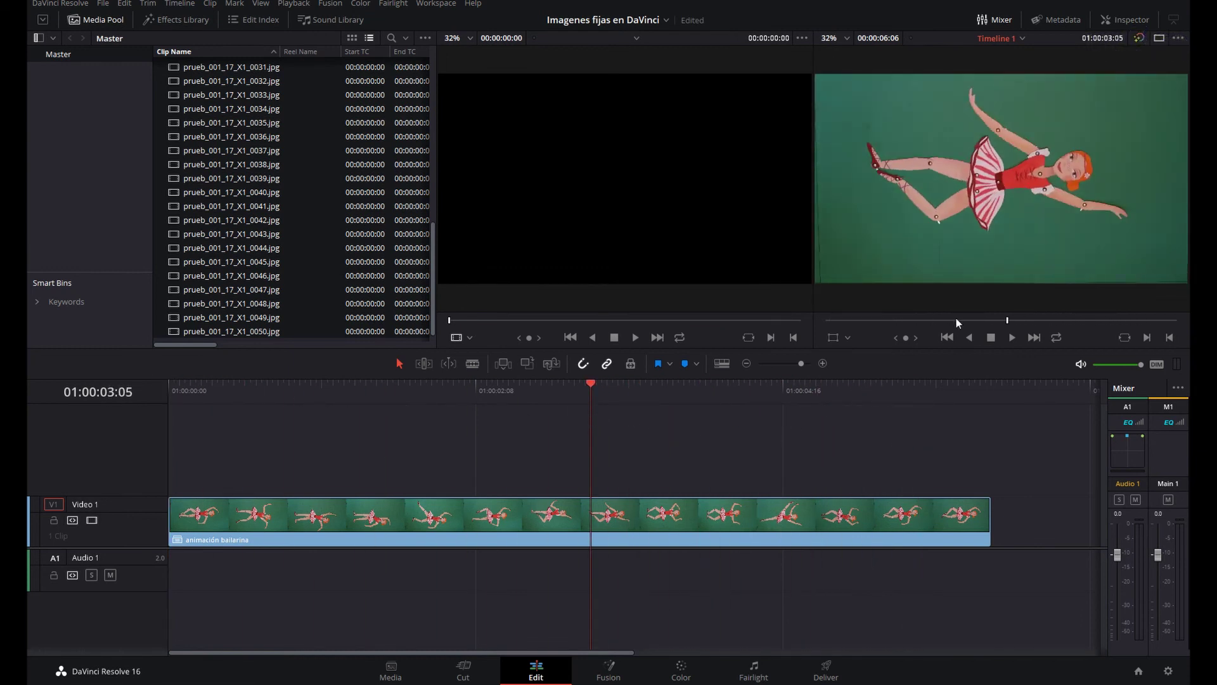
{"action": "left_click", "coordinate": [1131, 21]}
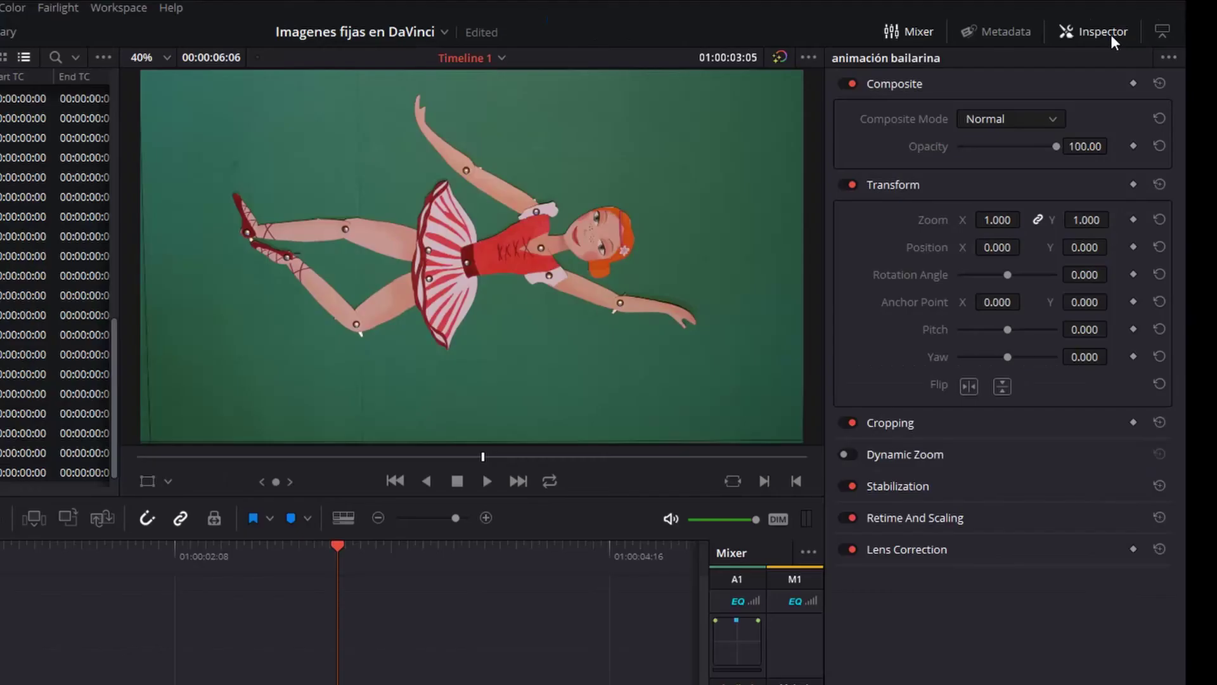
{"action": "left_click_drag", "start_coordinate": [1009, 274], "coordinate": [1018, 273]}
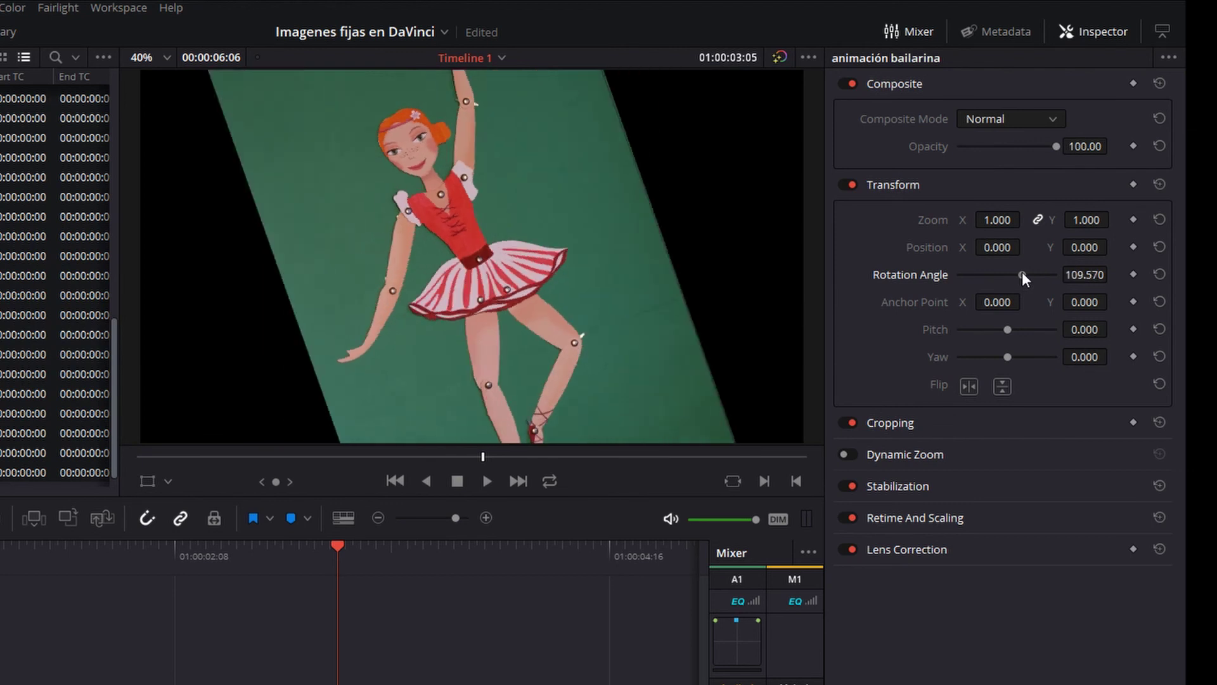
{"action": "left_click_drag", "start_coordinate": [1018, 275], "coordinate": [1017, 274]}
{"action": "left_click", "coordinate": [1079, 275]}
{"action": "type", "text": "90"}
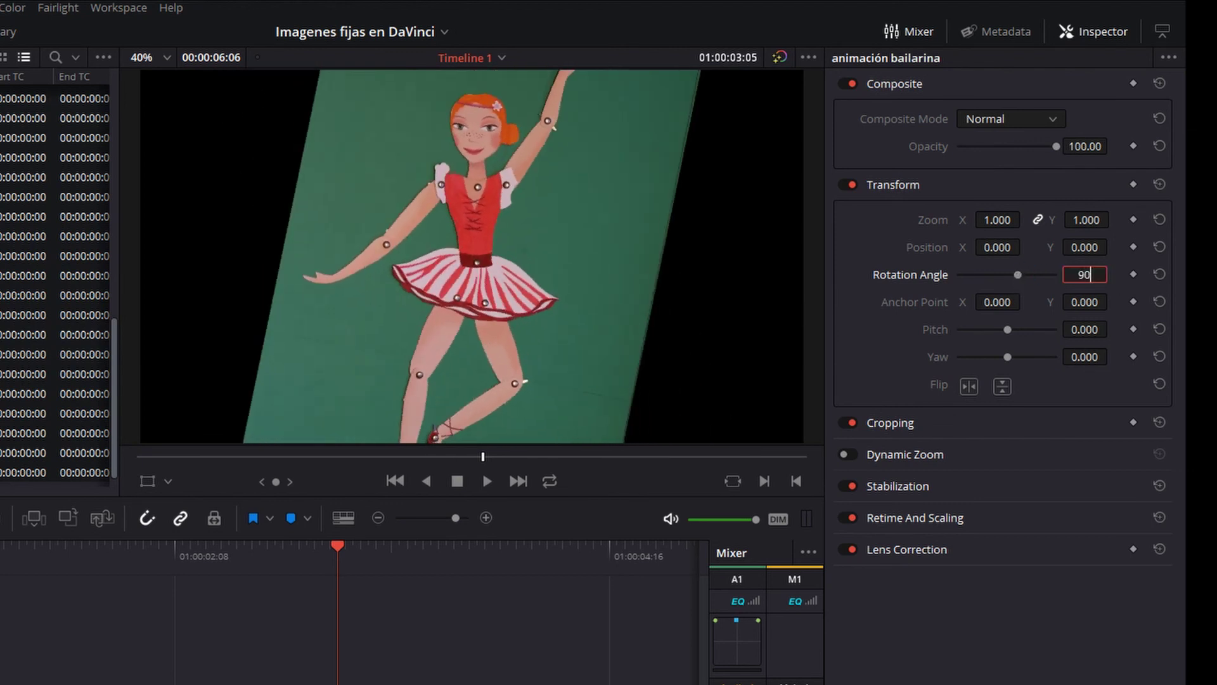
{"action": "key", "text": "Return"}
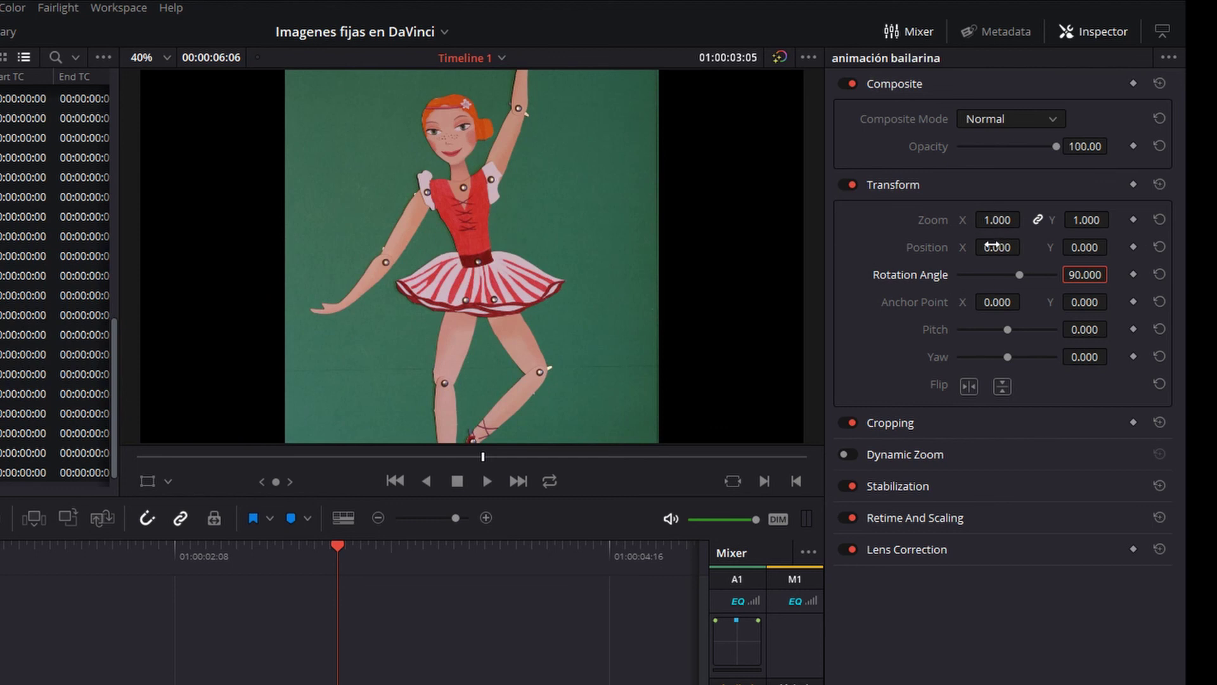
{"action": "mouse_move", "coordinate": [996, 223]}
{"action": "left_mouse_down"}
{"action": "mouse_move", "coordinate": [971, 223]}
{"action": "mouse_move", "coordinate": [991, 222]}
{"action": "left_mouse_up"}
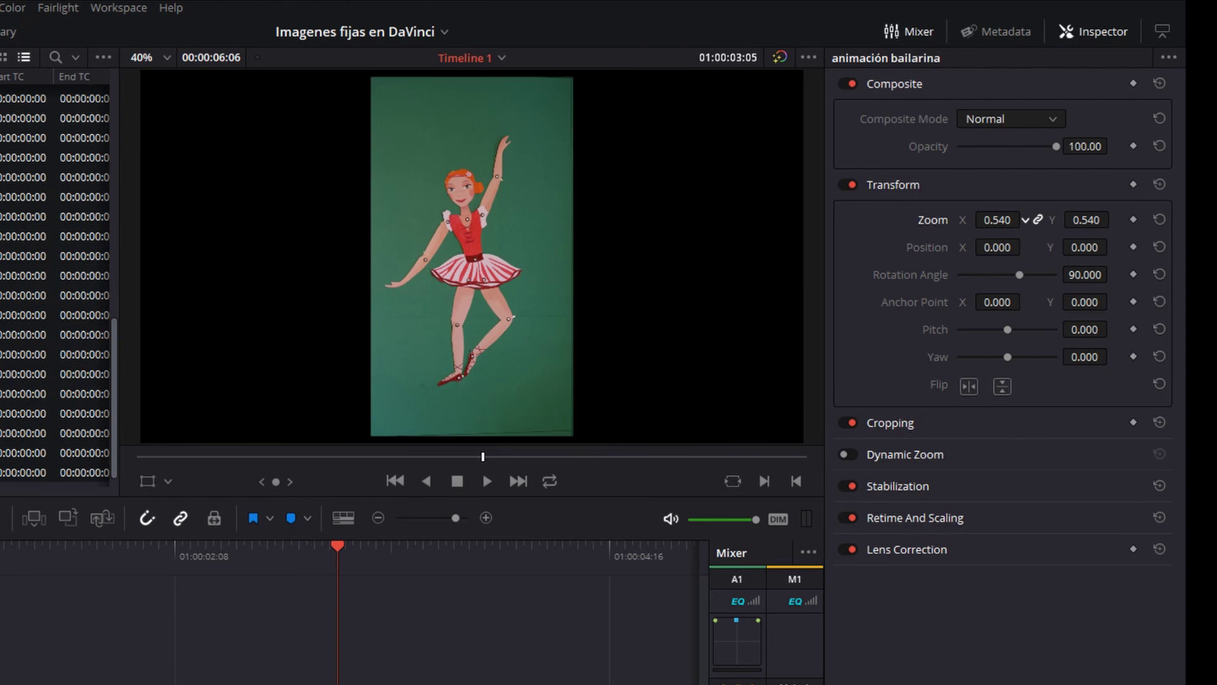